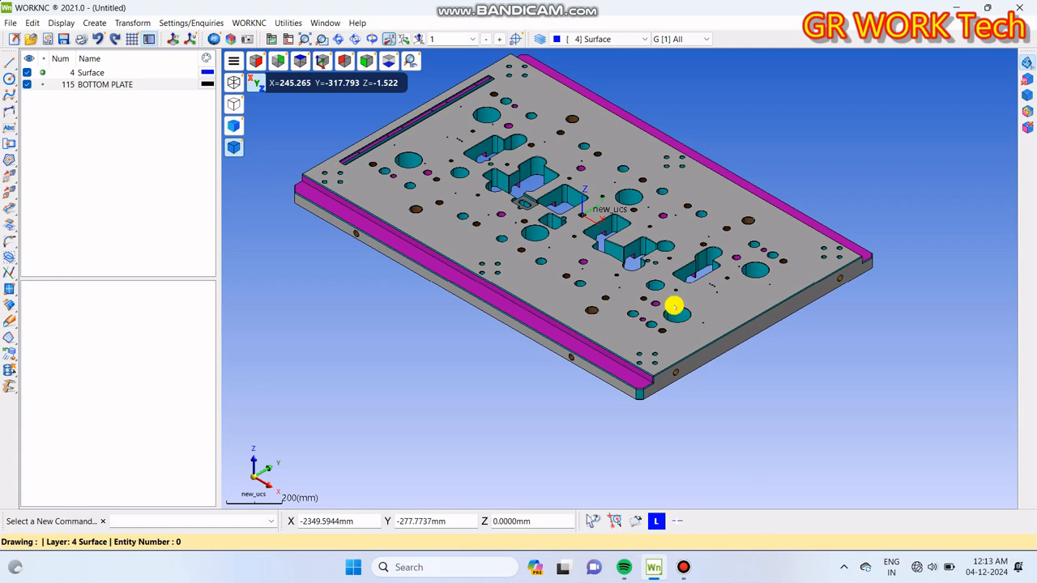
Step: Examine the bottom plate's pockets, holes and UCS origin from near and far
{"action": "scroll", "coordinate": [652, 300], "scroll_direction": "down", "scroll_amount": 3}
{"action": "scroll", "coordinate": [586, 269], "scroll_direction": "up", "scroll_amount": 3}
{"action": "scroll", "coordinate": [584, 275], "scroll_direction": "down", "scroll_amount": 1}
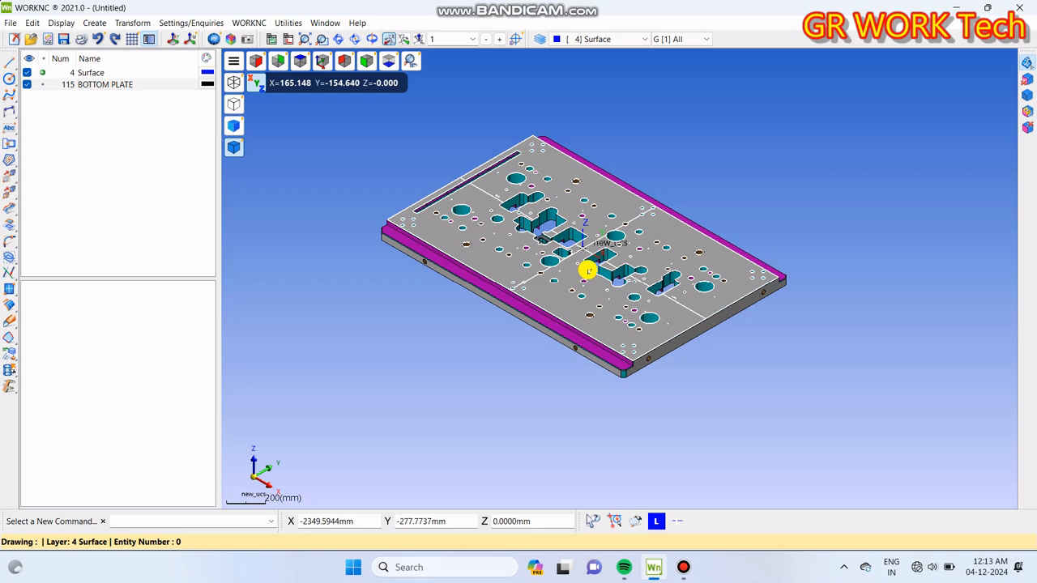
{"action": "scroll", "coordinate": [604, 290], "scroll_direction": "up", "scroll_amount": 1}
{"action": "scroll", "coordinate": [605, 334], "scroll_direction": "down", "scroll_amount": 1}
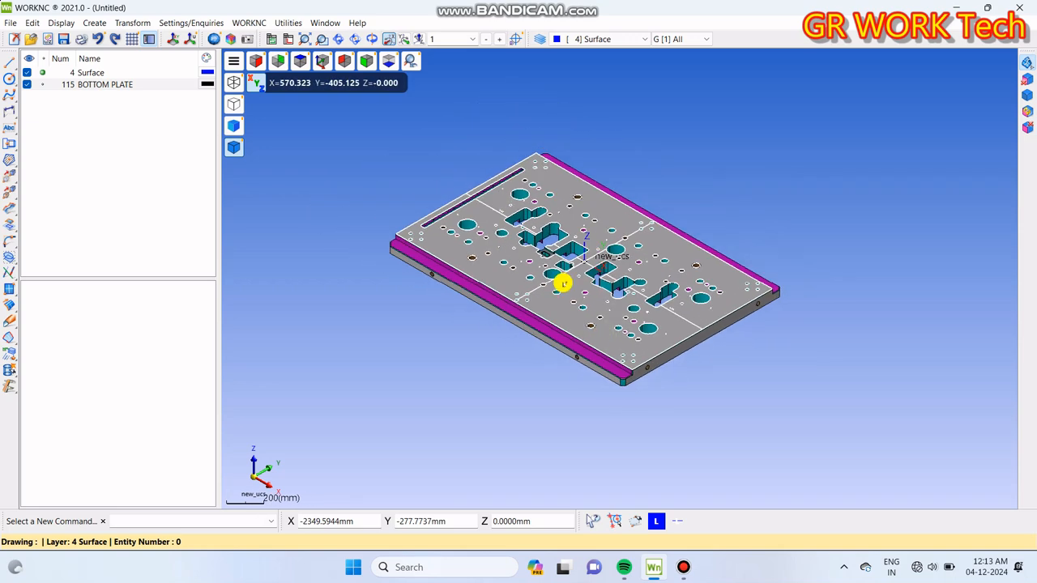
{"action": "scroll", "coordinate": [699, 162], "scroll_direction": "up", "scroll_amount": 1}
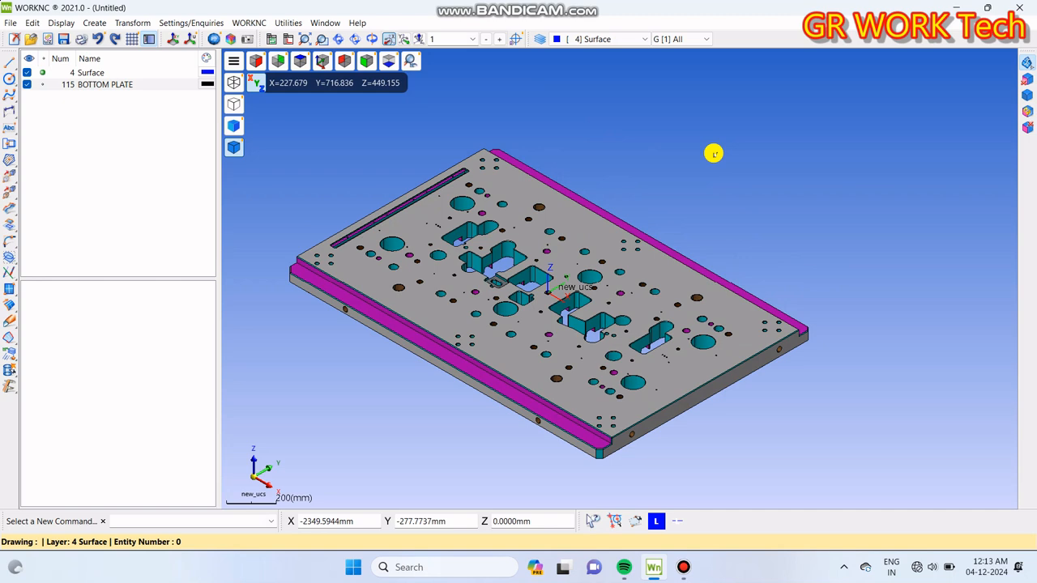
{"action": "scroll", "coordinate": [714, 153], "scroll_direction": "down", "scroll_amount": 1}
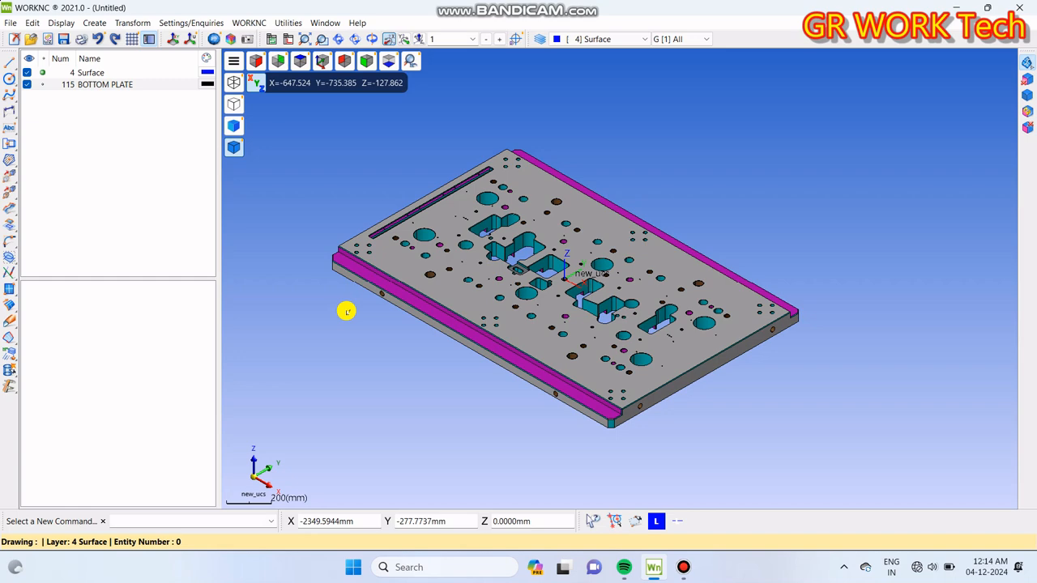
{"action": "scroll", "coordinate": [577, 340], "scroll_direction": "down", "scroll_amount": 2}
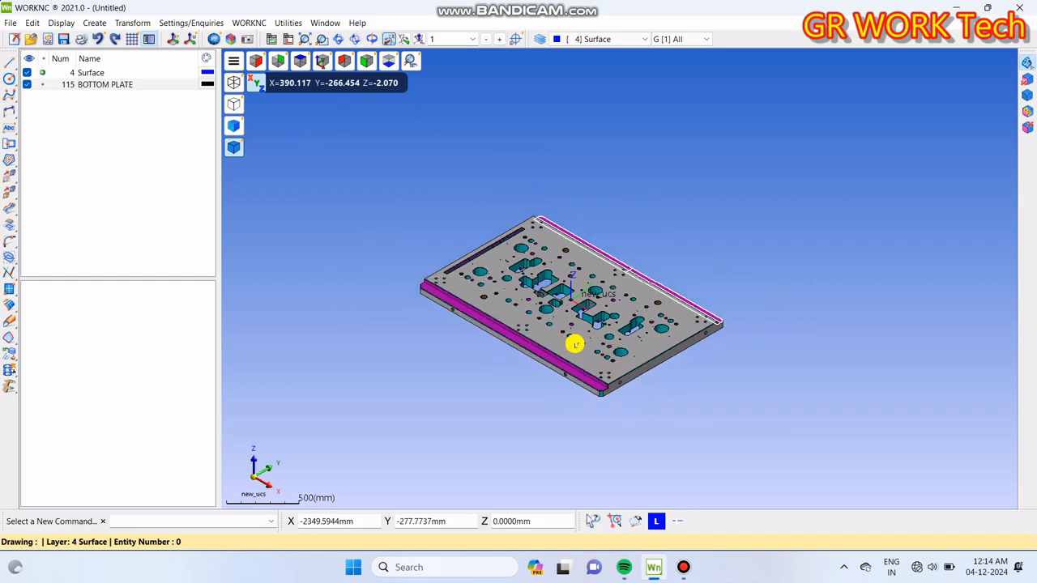
{"action": "scroll", "coordinate": [575, 344], "scroll_direction": "up", "scroll_amount": 2}
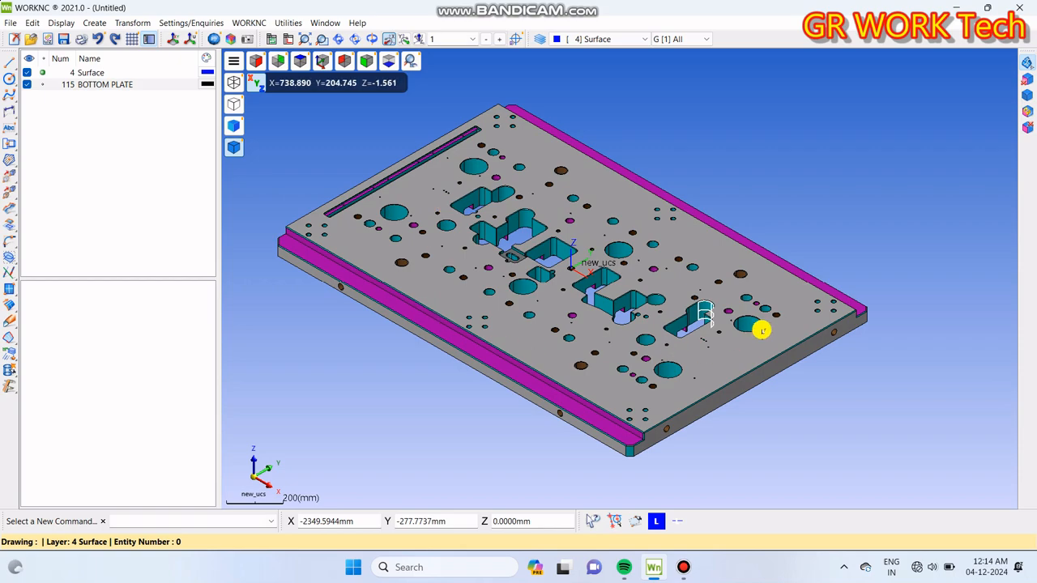
{"action": "scroll", "coordinate": [559, 267], "scroll_direction": "up", "scroll_amount": 3}
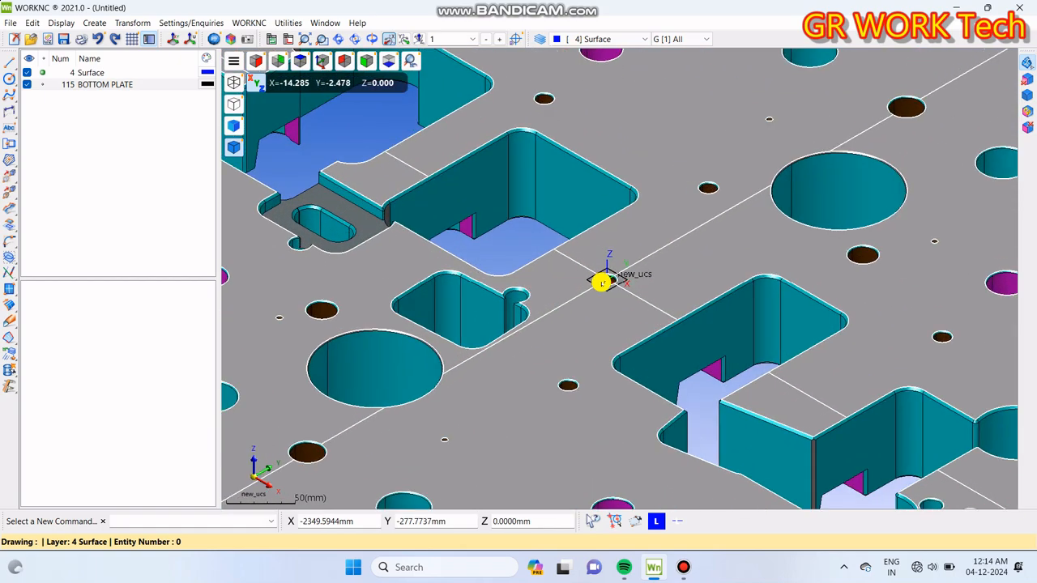
{"action": "scroll", "coordinate": [648, 236], "scroll_direction": "down", "scroll_amount": 2}
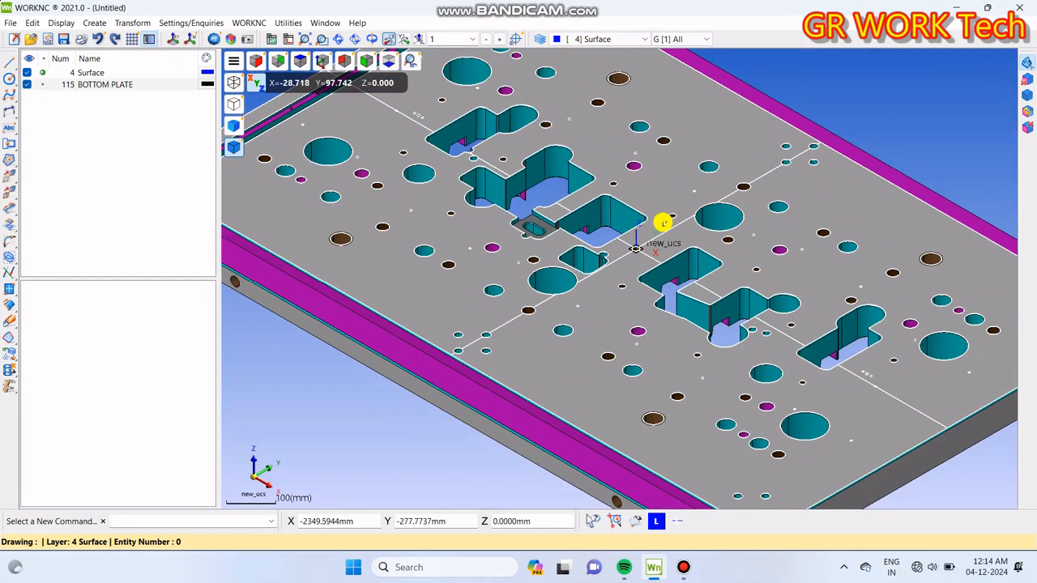
{"action": "scroll", "coordinate": [652, 238], "scroll_direction": "down", "scroll_amount": 3}
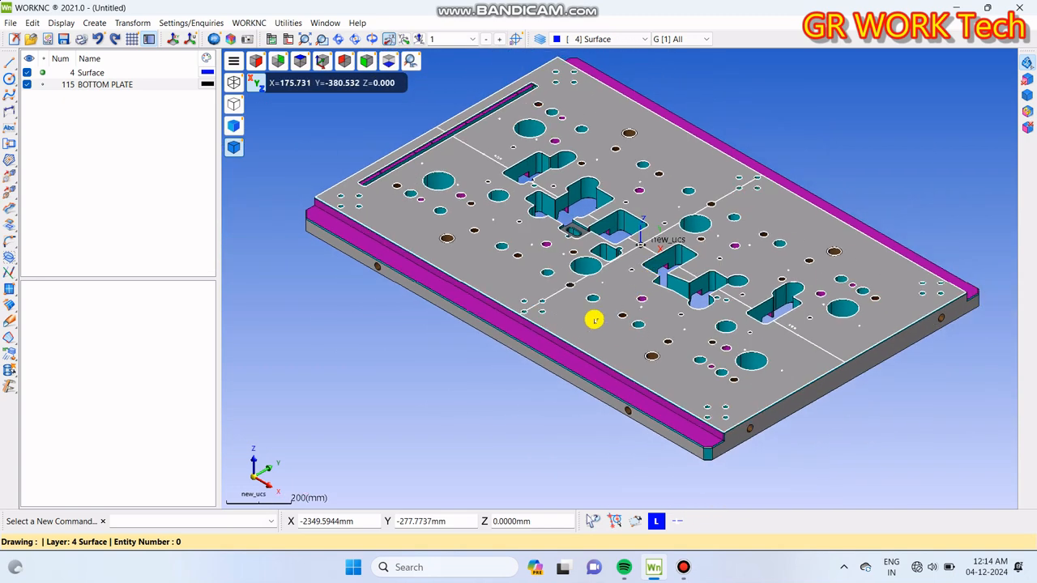
{"action": "left_click", "coordinate": [13, 23]}
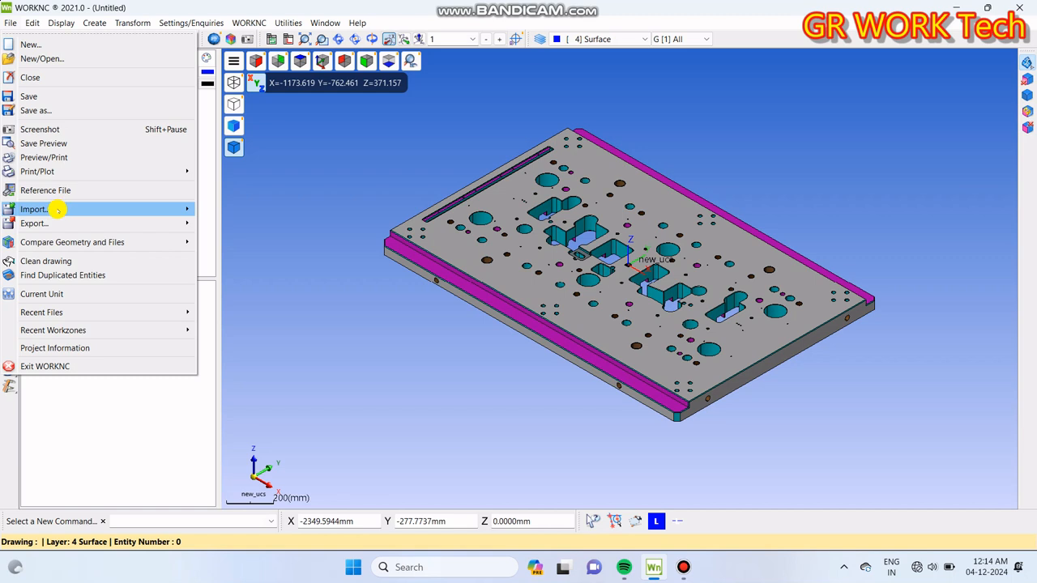
{"action": "mouse_move", "coordinate": [55, 208]}
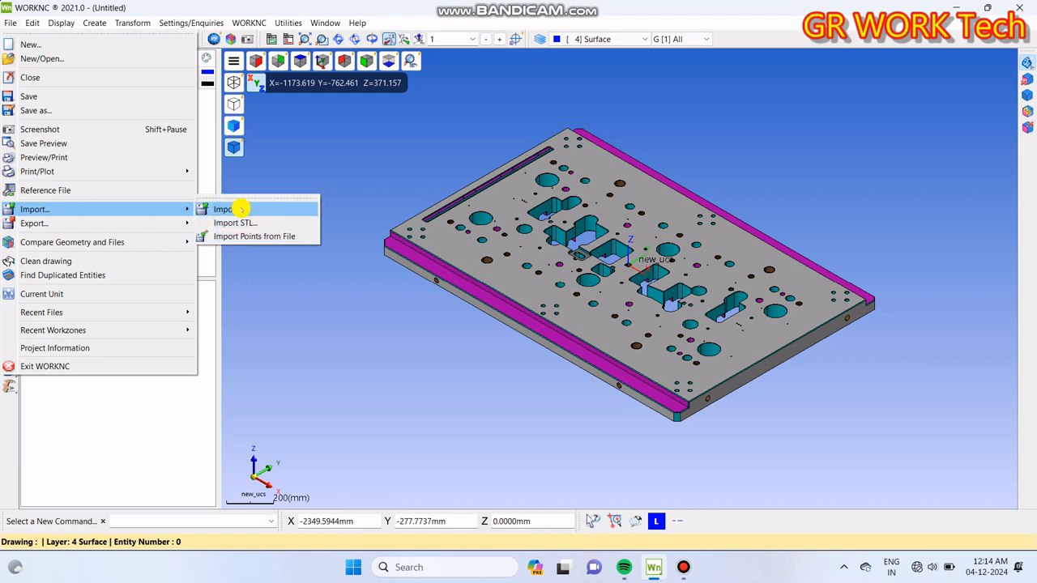
{"action": "left_click", "coordinate": [345, 157]}
{"action": "left_click", "coordinate": [404, 137]}
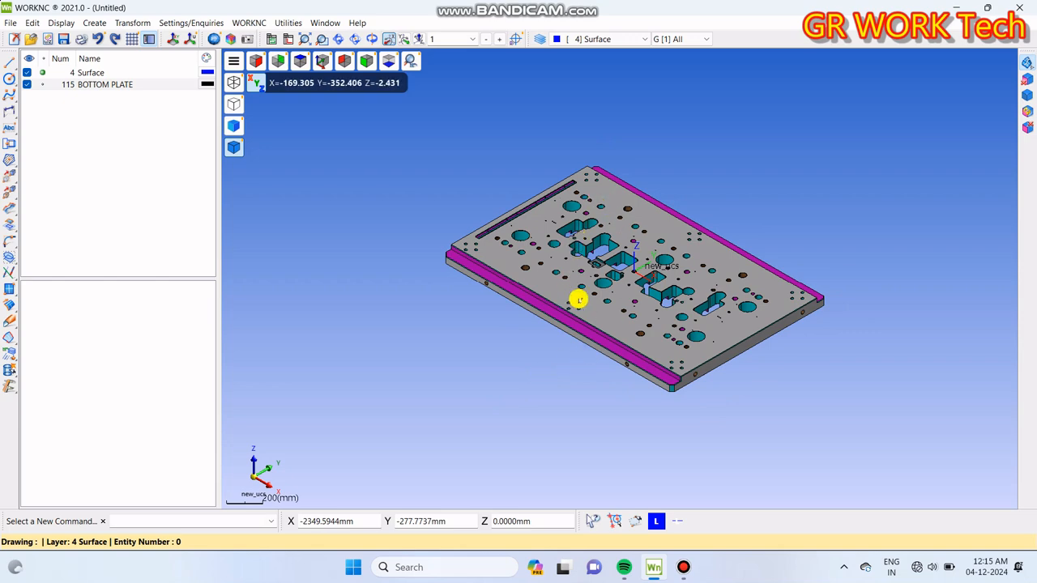
Step: Show the bottom plate in the top view with the whole outline visible
{"action": "scroll", "coordinate": [579, 300], "scroll_direction": "up", "scroll_amount": 1}
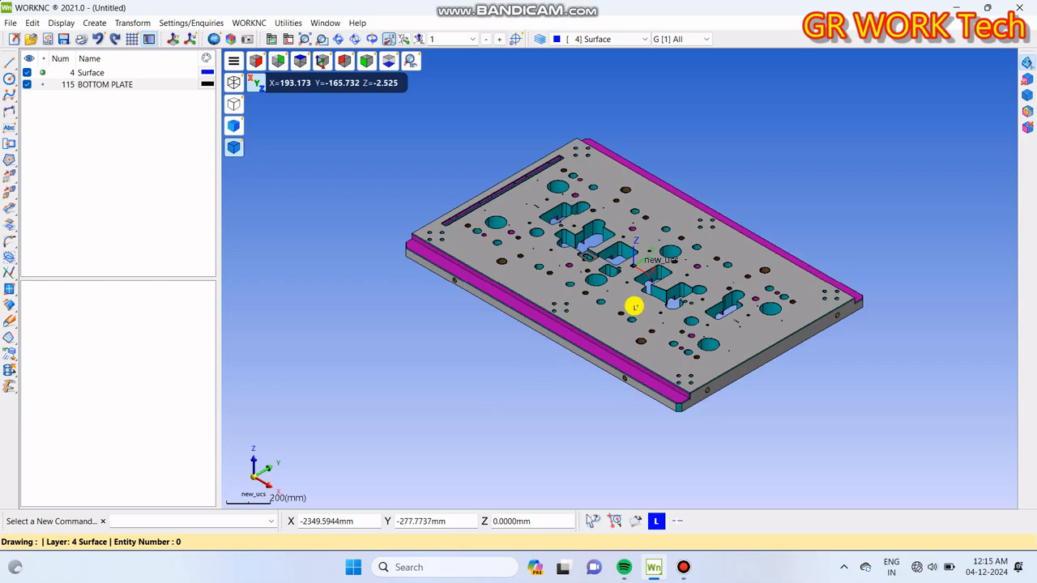
{"action": "left_click", "coordinate": [412, 60]}
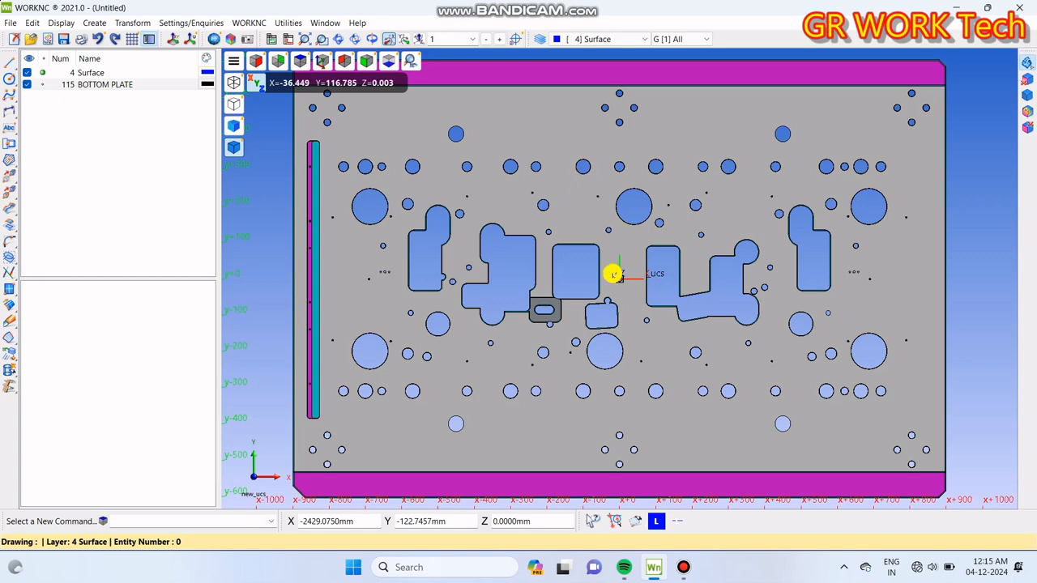
{"action": "scroll", "coordinate": [611, 273], "scroll_direction": "down", "scroll_amount": 3}
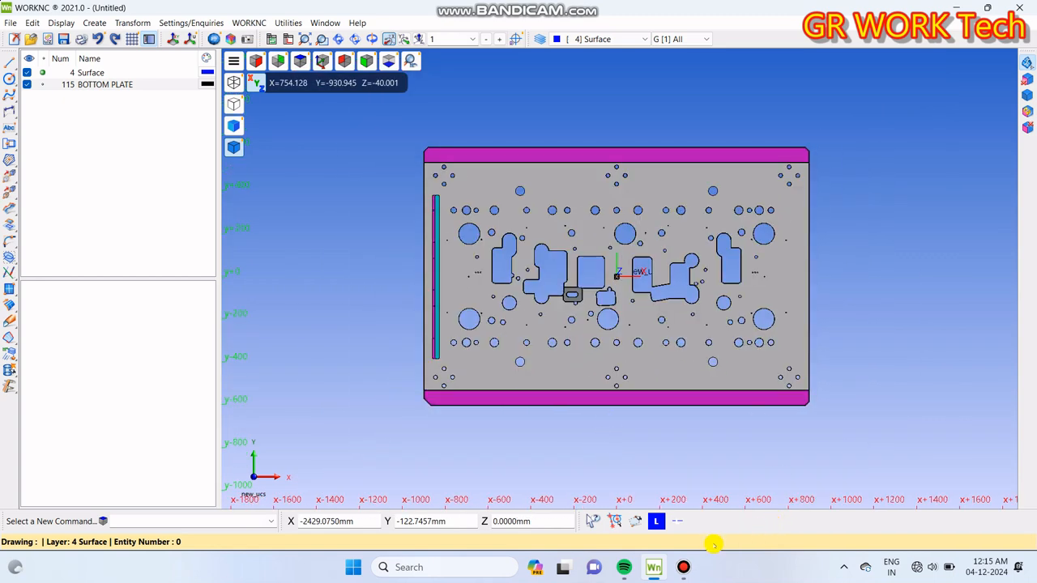
{"action": "scroll", "coordinate": [617, 381], "scroll_direction": "down", "scroll_amount": 2}
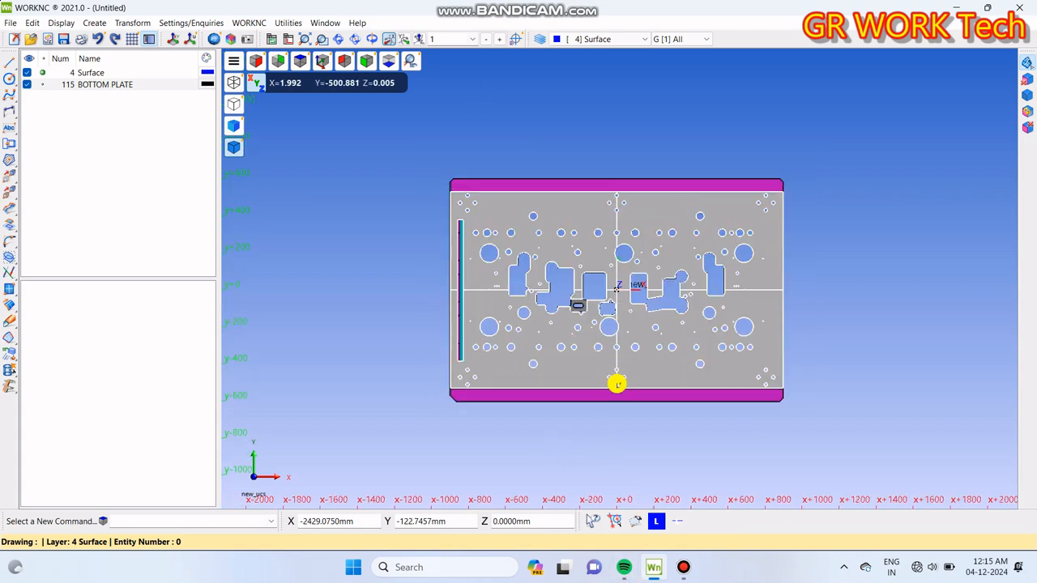
{"action": "scroll", "coordinate": [535, 380], "scroll_direction": "down", "scroll_amount": 1}
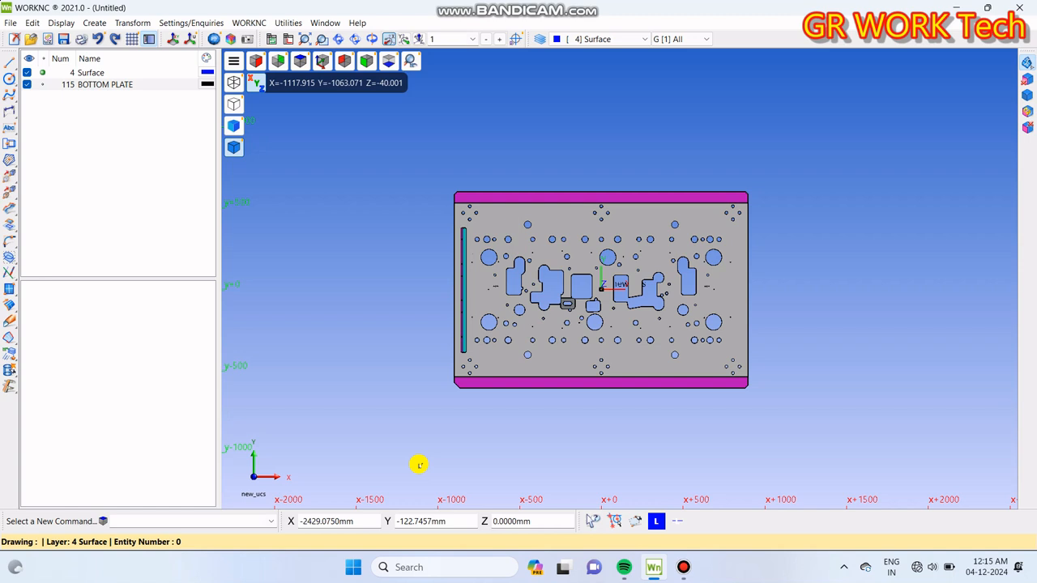
Step: Activate the new_ucs coordinate system and close the UCS settings
{"action": "left_click", "coordinate": [187, 40]}
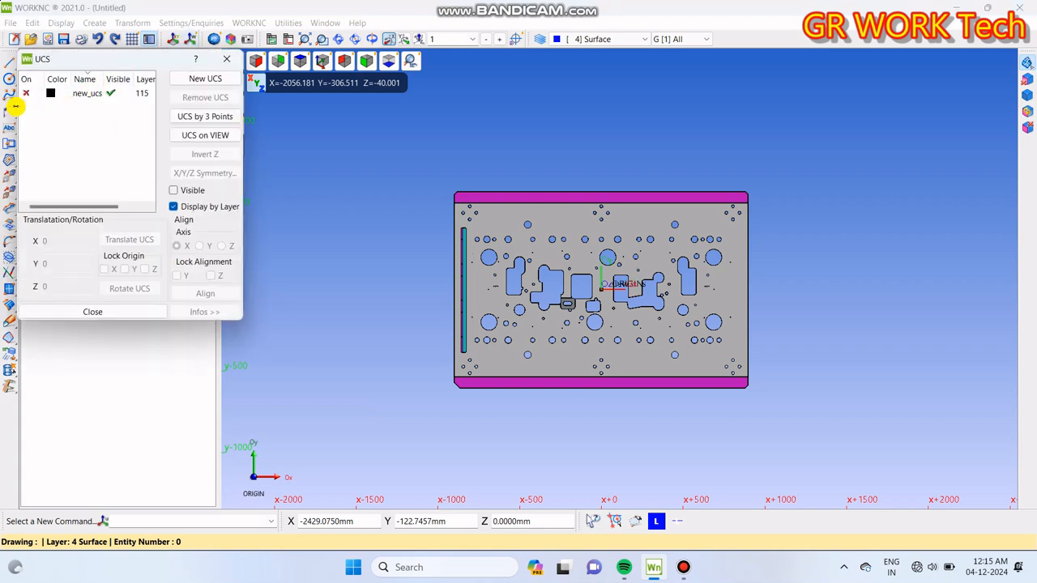
{"action": "left_click", "coordinate": [22, 94]}
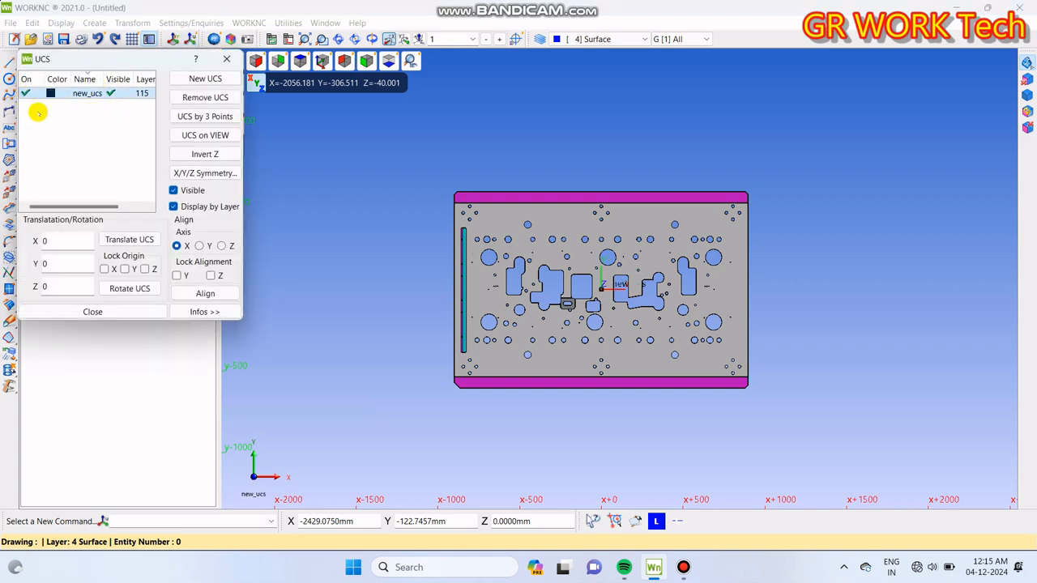
{"action": "left_click", "coordinate": [219, 59]}
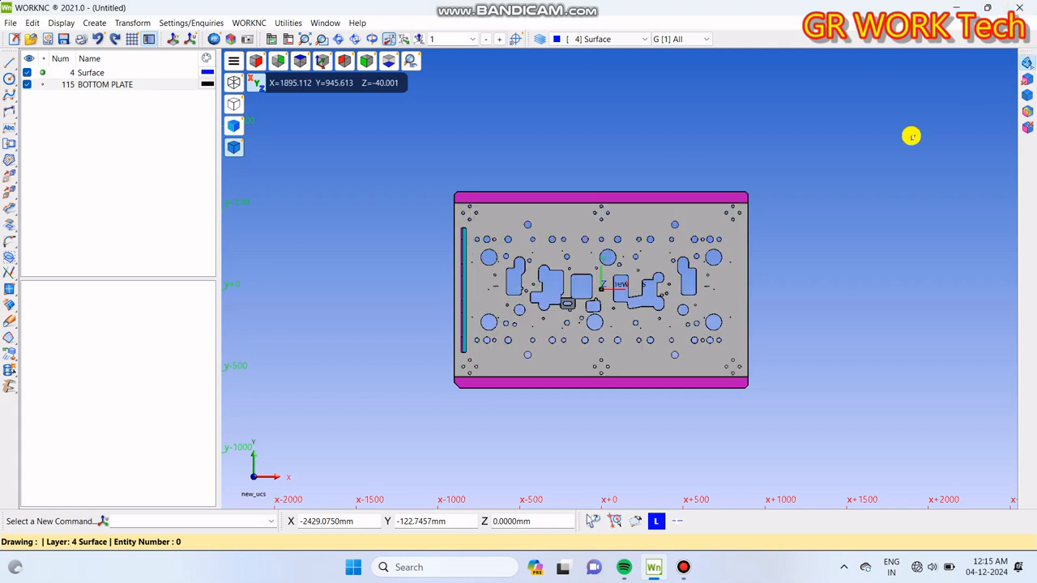
{"action": "middle_click_drag", "start_coordinate": [821, 287], "coordinate": [727, 300]}
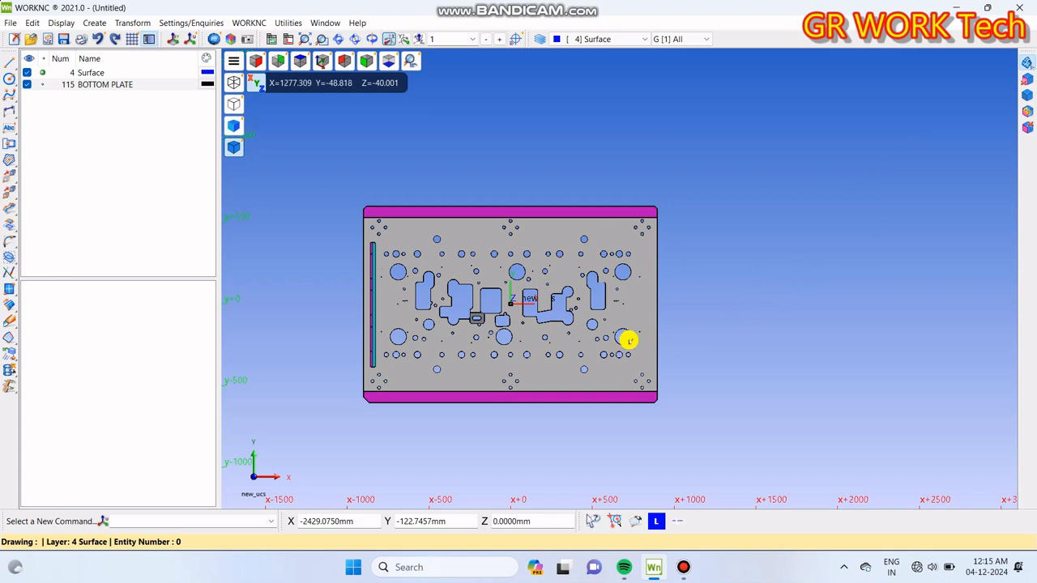
{"action": "middle_click_drag", "start_coordinate": [547, 341], "coordinate": [572, 342]}
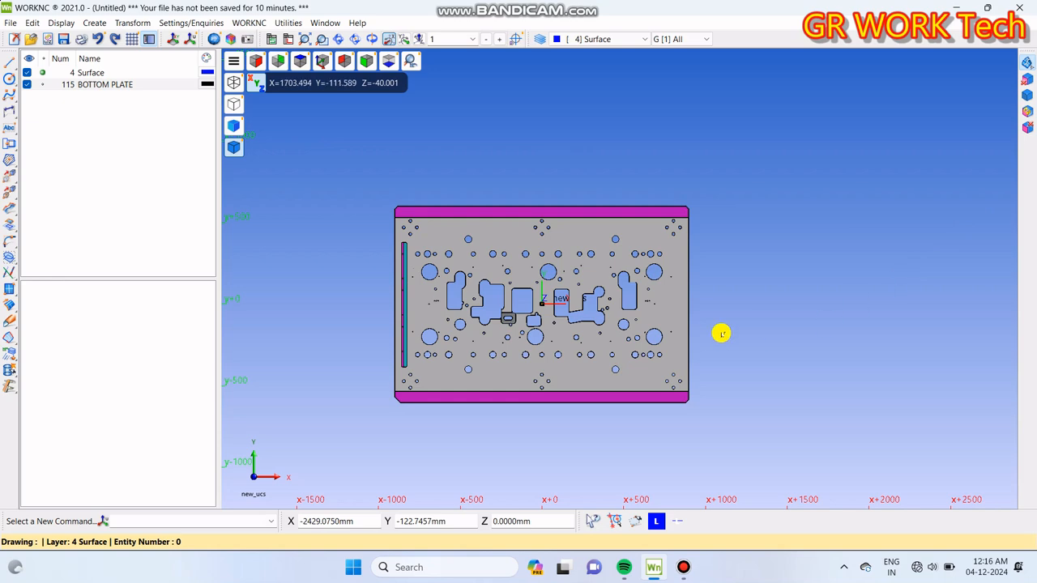
{"action": "middle_click_drag", "start_coordinate": [761, 302], "coordinate": [754, 308]}
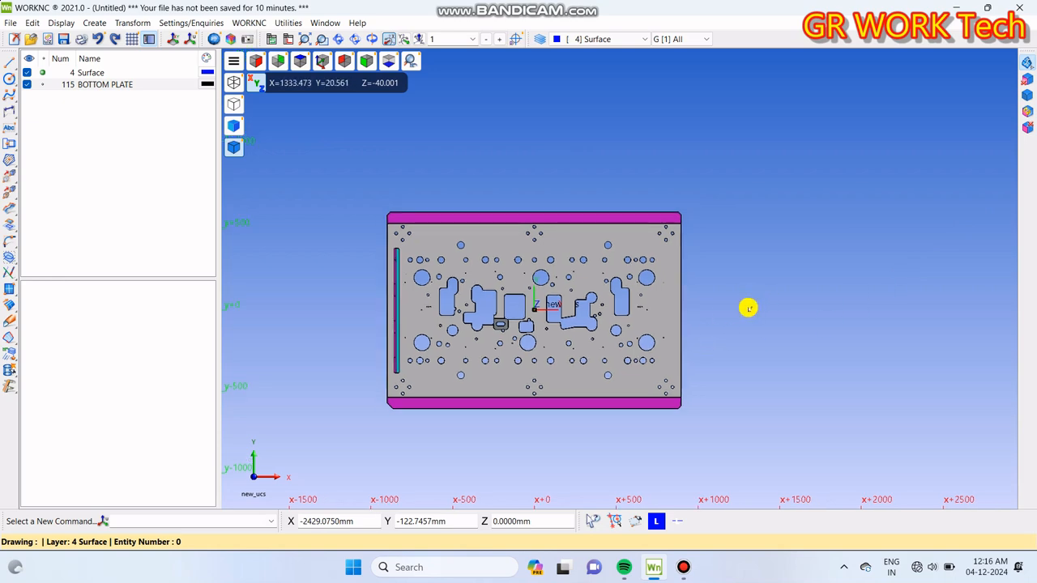
{"action": "scroll", "coordinate": [530, 340], "scroll_direction": "down", "scroll_amount": 1}
{"action": "scroll", "coordinate": [529, 335], "scroll_direction": "up", "scroll_amount": 3}
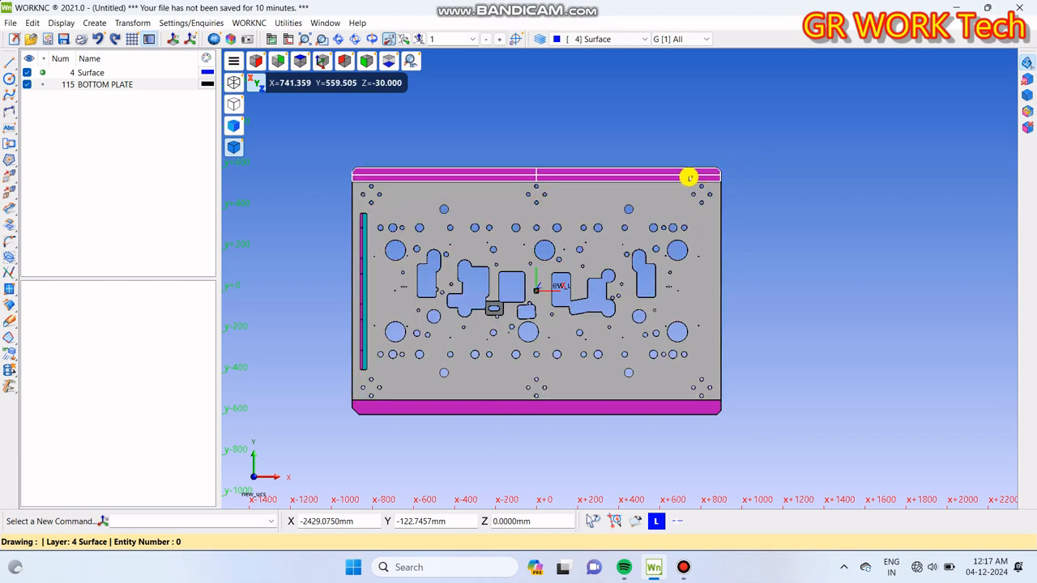
{"action": "scroll", "coordinate": [688, 177], "scroll_direction": "down", "scroll_amount": 2}
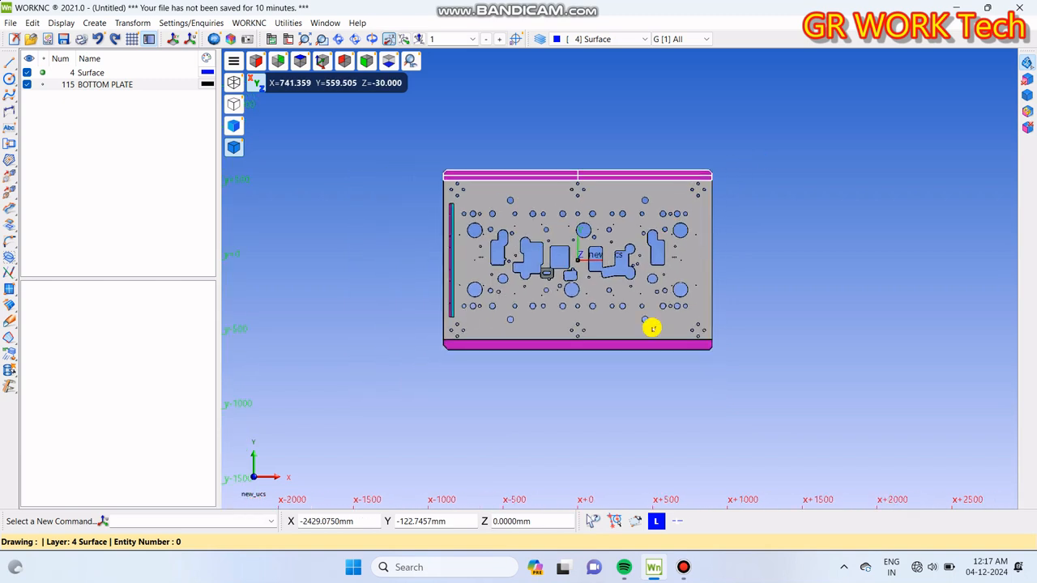
Step: Set the line style to the entity line style with the center pattern from chcm03.lns
{"action": "left_click", "coordinate": [682, 522]}
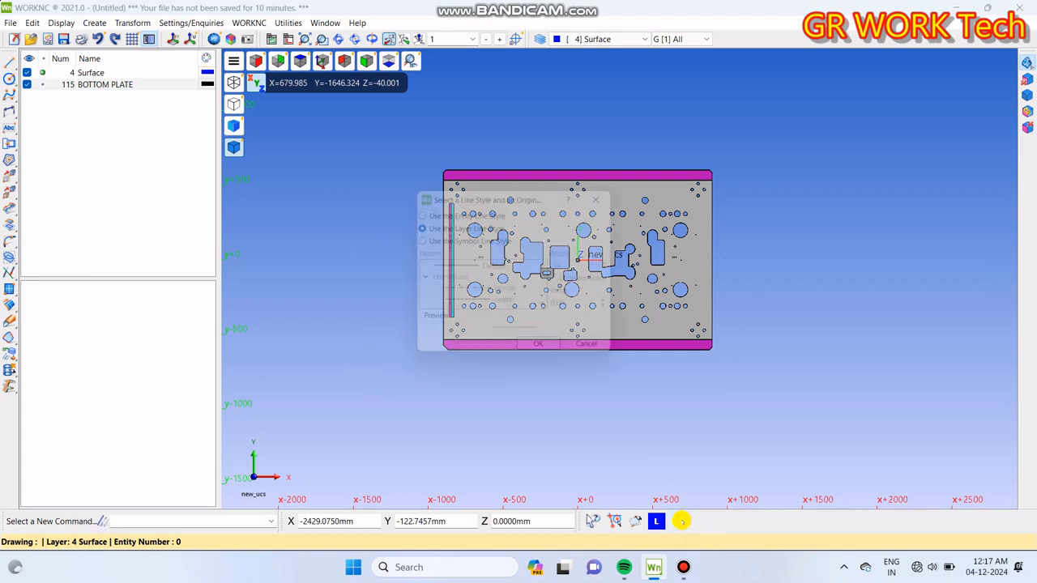
{"action": "left_click", "coordinate": [483, 212]}
{"action": "left_click", "coordinate": [510, 304]}
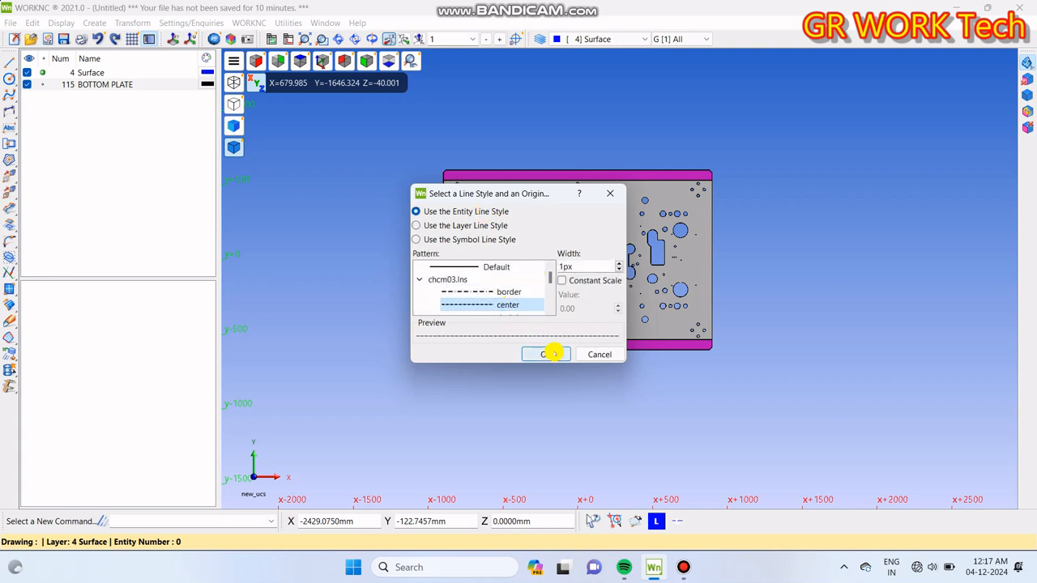
{"action": "left_click", "coordinate": [551, 353]}
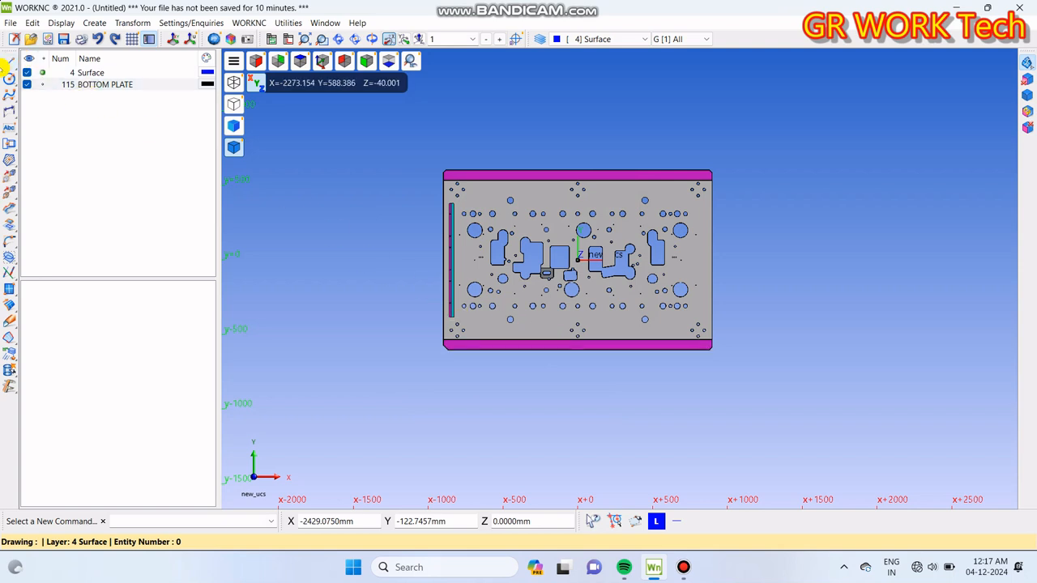
Step: Draw a two-point line in red entity colour from the UCS origin horizontally along positive X, about 1781 mm long
{"action": "left_click", "coordinate": [9, 59]}
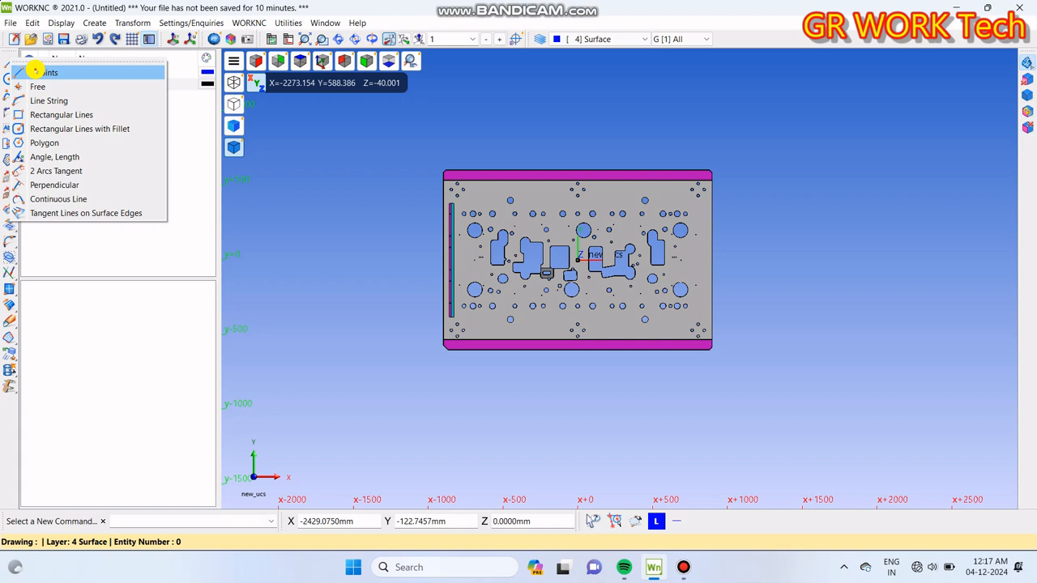
{"action": "left_click", "coordinate": [36, 72]}
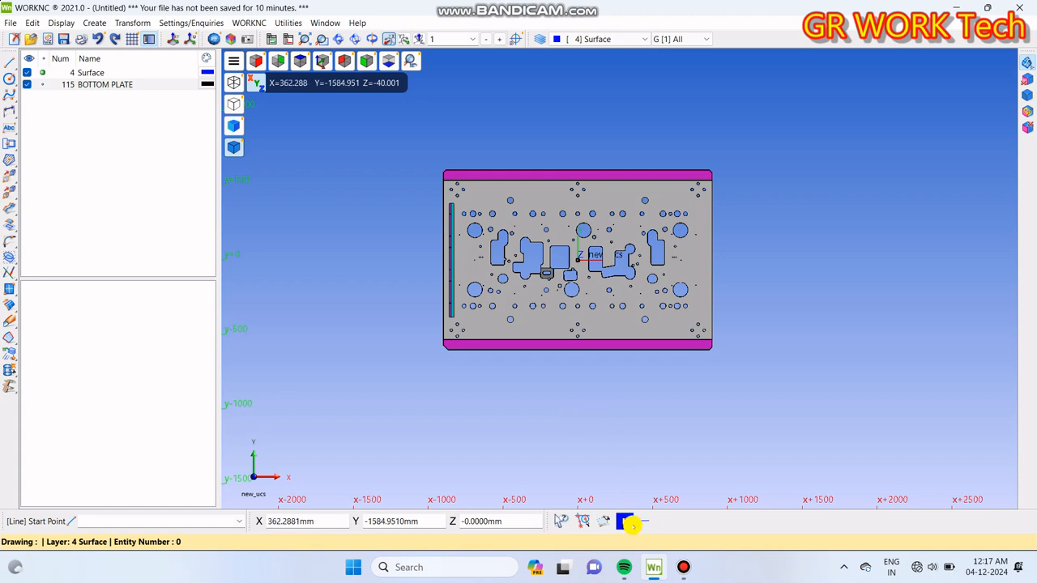
{"action": "left_click", "coordinate": [604, 519]}
{"action": "left_click", "coordinate": [437, 186]}
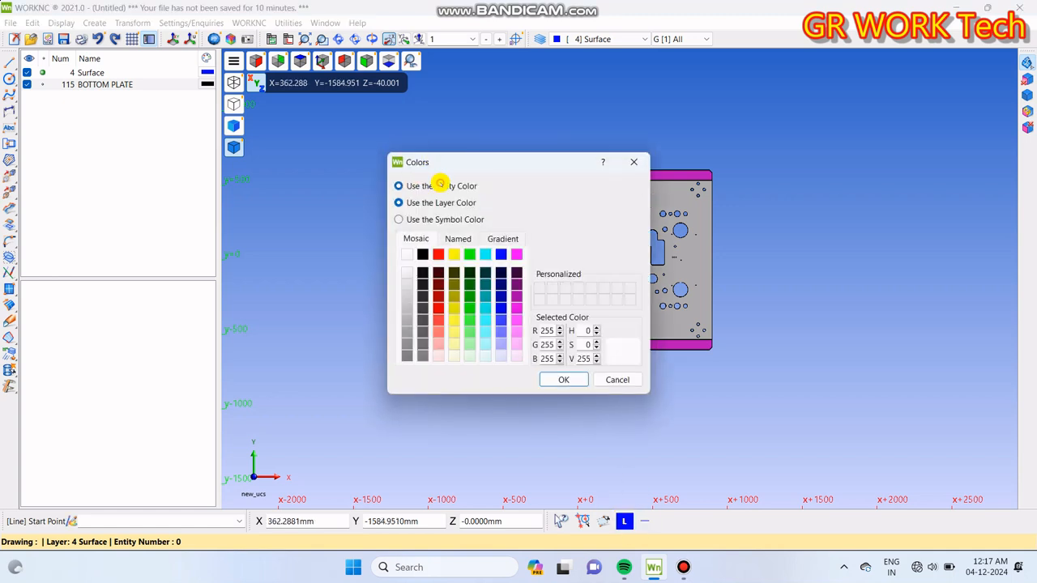
{"action": "left_click", "coordinate": [438, 255]}
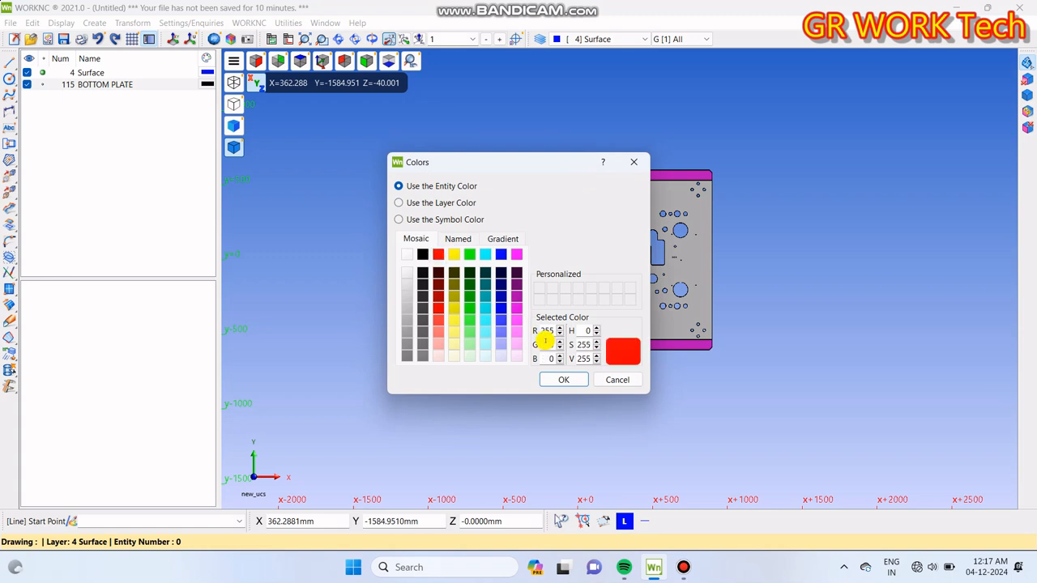
{"action": "left_click", "coordinate": [563, 379]}
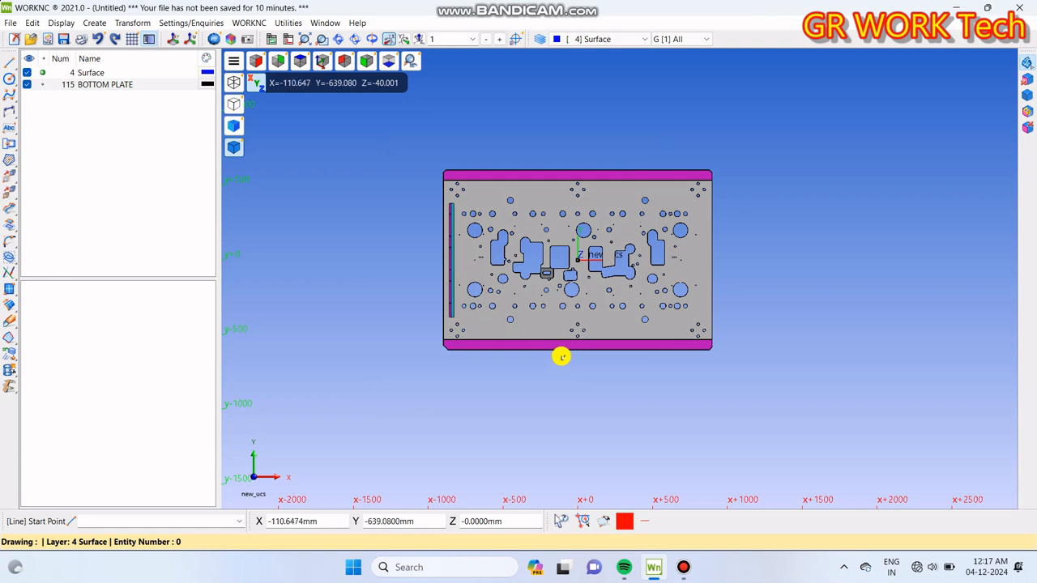
{"action": "key", "text": "Return"}
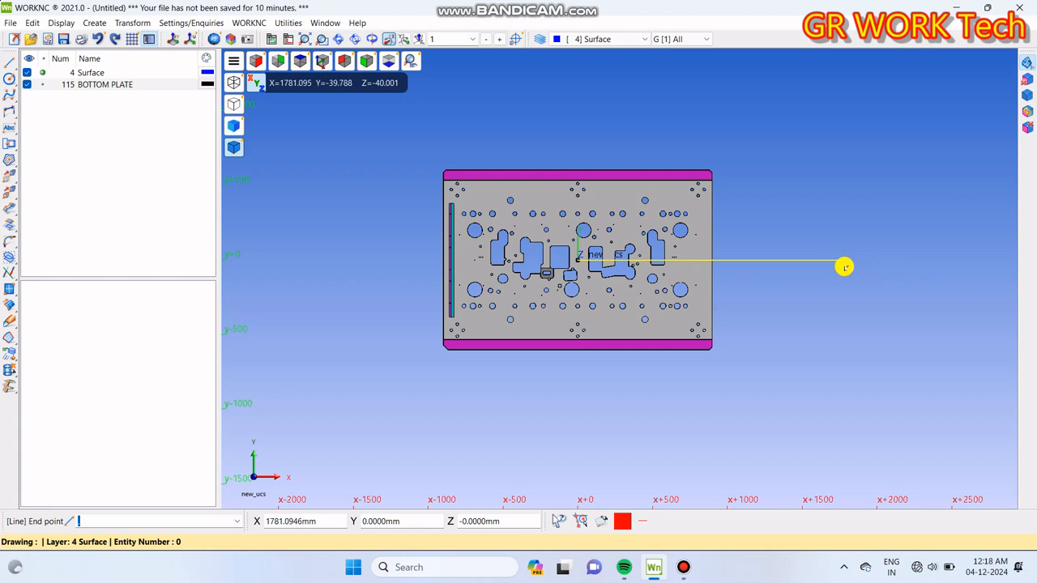
{"action": "left_click", "coordinate": [843, 266]}
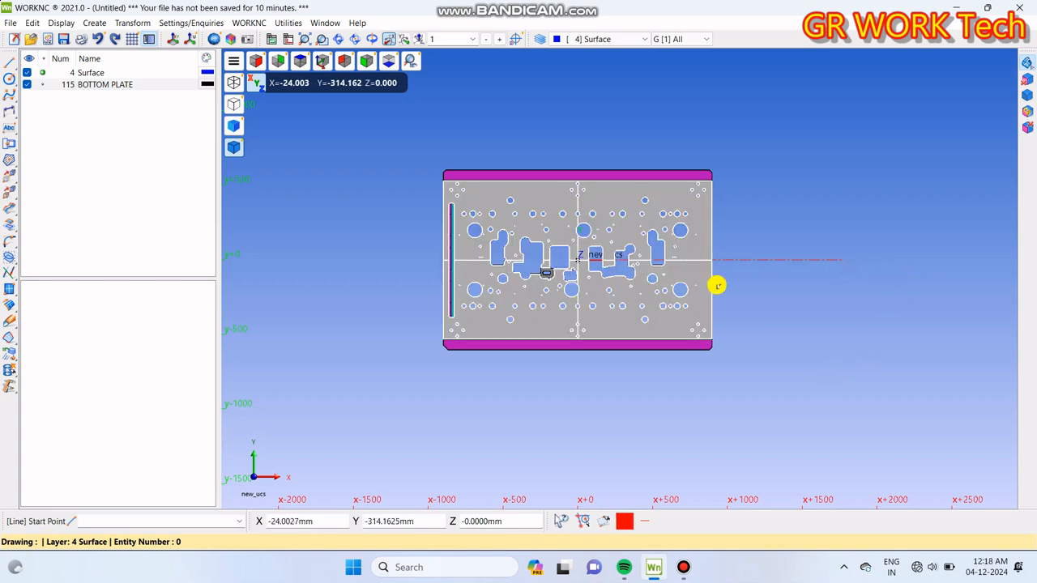
Step: Draw a red center-style line from the UCS origin horizontally along negative X, about 1613 mm long
{"action": "scroll", "coordinate": [821, 259], "scroll_direction": "up", "scroll_amount": 3}
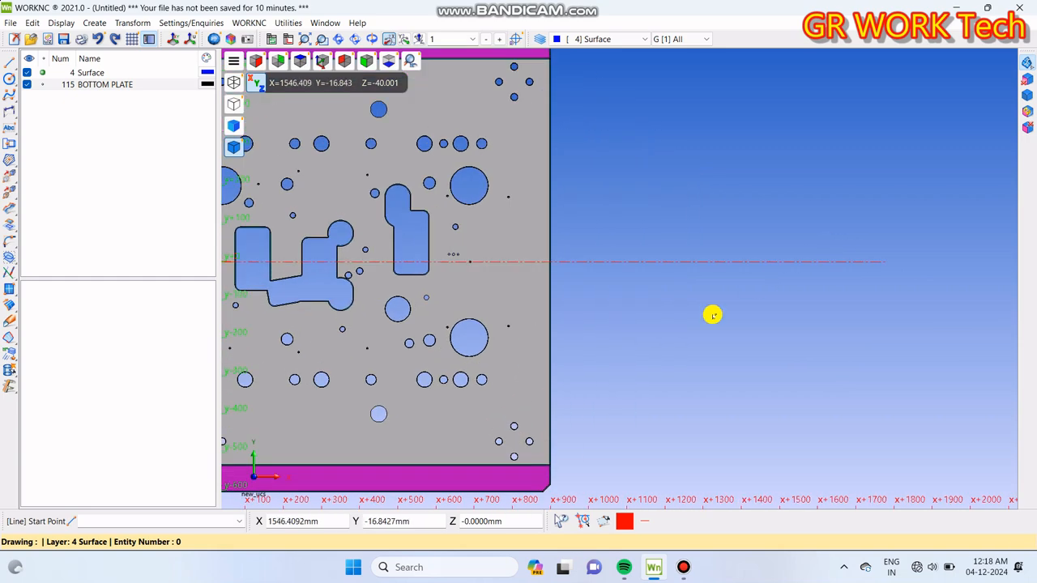
{"action": "scroll", "coordinate": [856, 269], "scroll_direction": "down", "scroll_amount": 1}
{"action": "scroll", "coordinate": [856, 270], "scroll_direction": "down", "scroll_amount": 2}
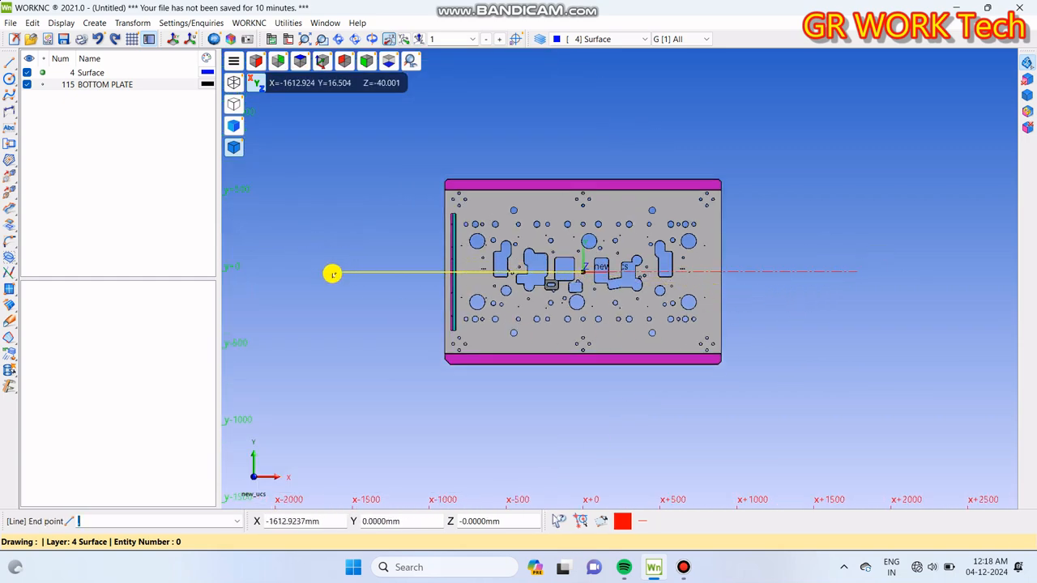
{"action": "key", "text": "Return"}
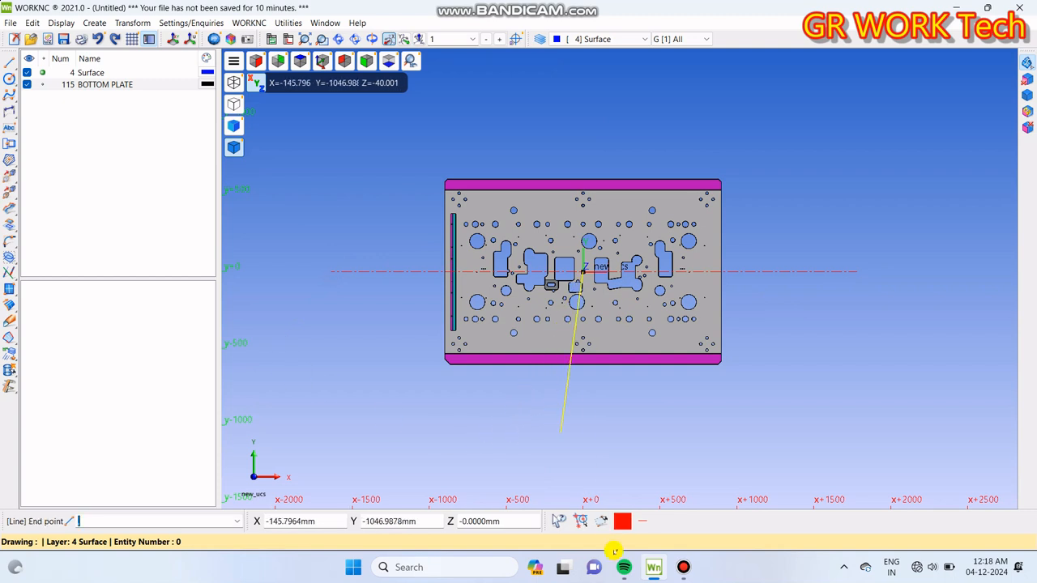
Step: Draw two vertical lines from the UCS origin past the plate, about 1114 mm along negative Y and another along positive Y
{"action": "left_click", "coordinate": [588, 437]}
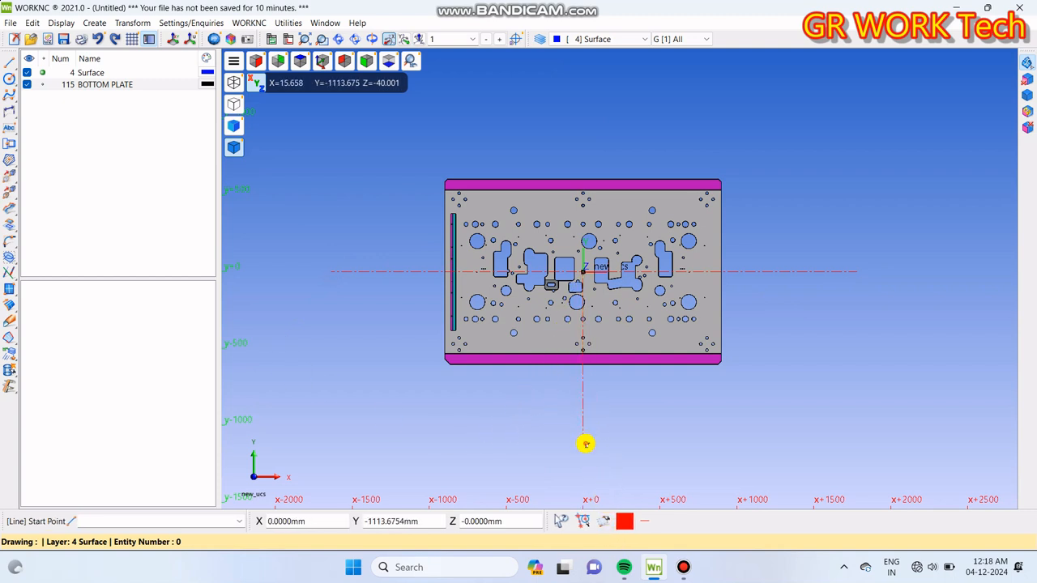
{"action": "key", "text": "Return"}
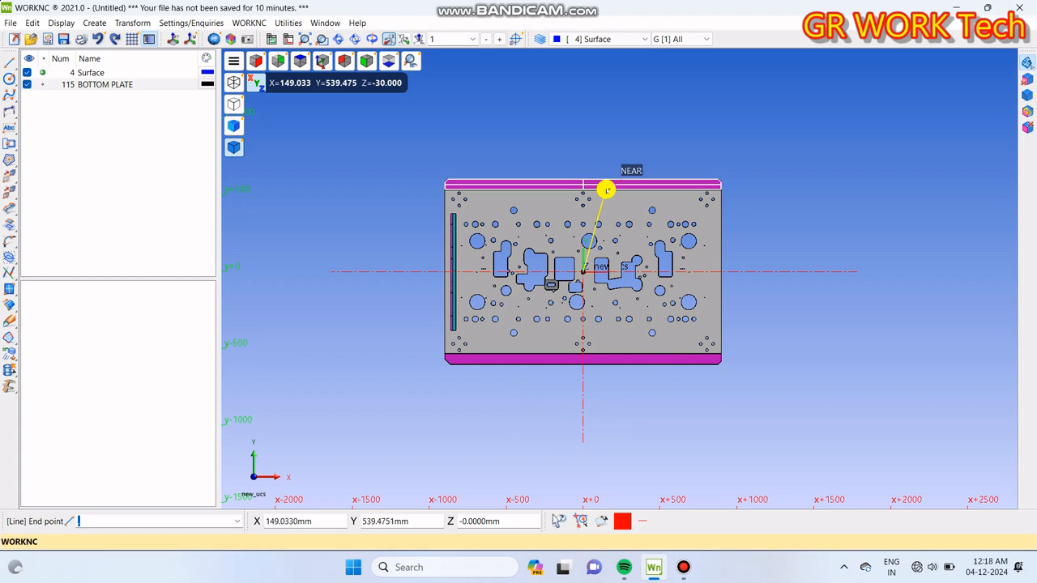
{"action": "left_click", "coordinate": [594, 96]}
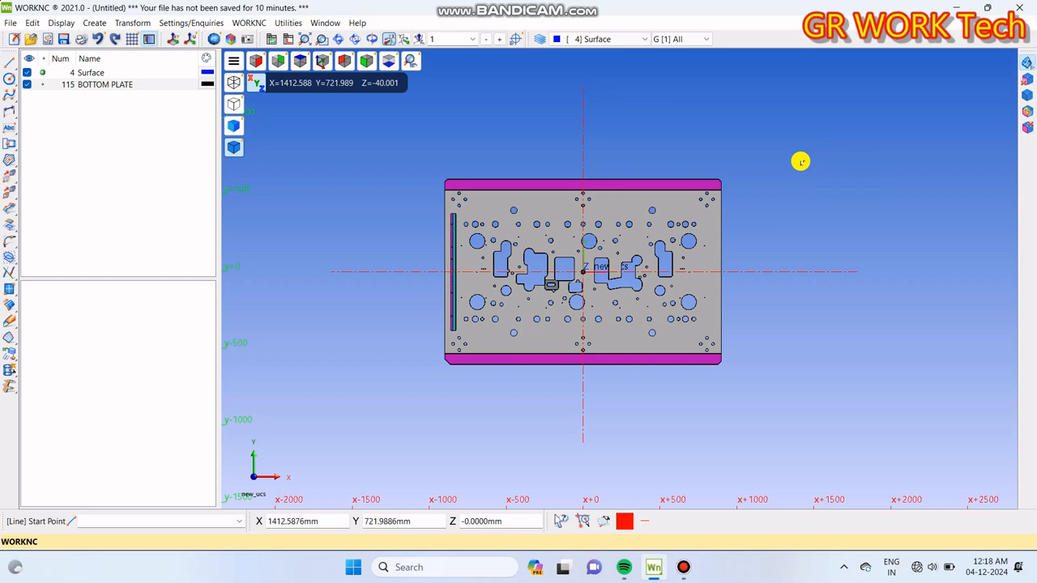
Step: Dimension the vertical distance between the UCS origin and the upper-right chamfer's end on the plate's top edge, placed right of the plate
{"action": "scroll", "coordinate": [740, 226], "scroll_direction": "up", "scroll_amount": 3}
{"action": "scroll", "coordinate": [735, 226], "scroll_direction": "down", "scroll_amount": 2}
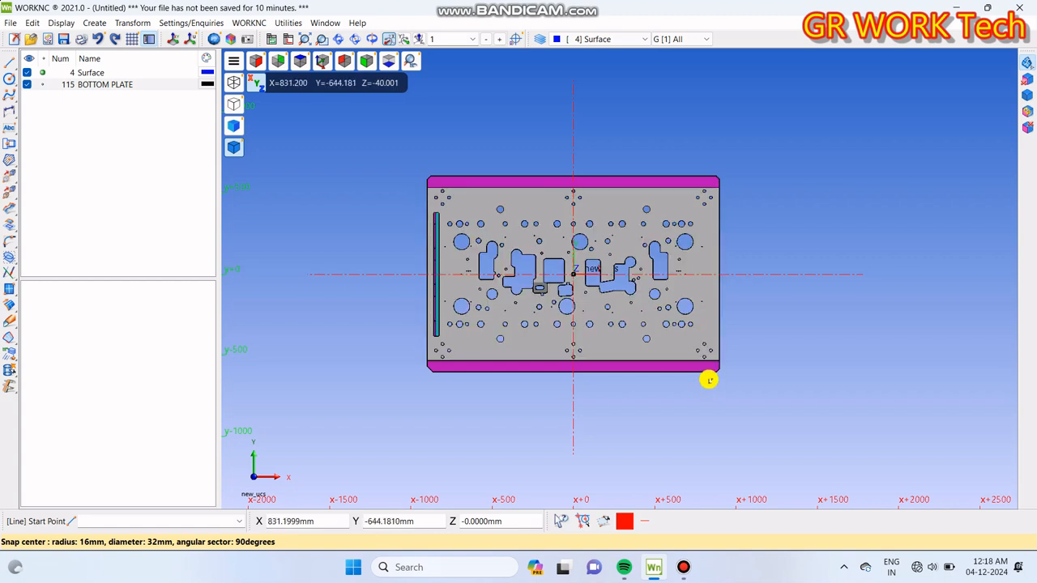
{"action": "middle_click_drag", "start_coordinate": [630, 340], "coordinate": [622, 337]}
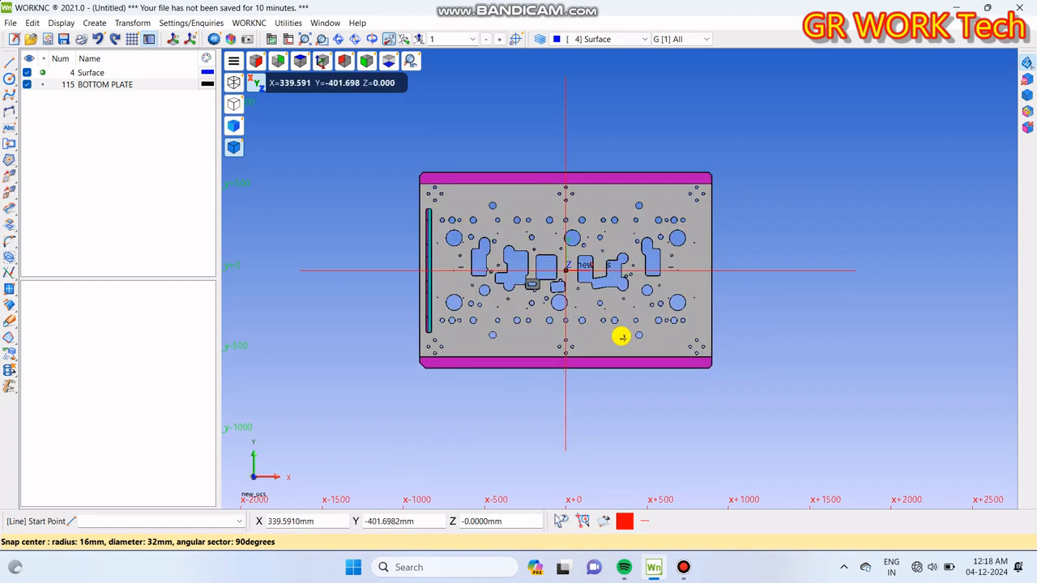
{"action": "left_click", "coordinate": [6, 112]}
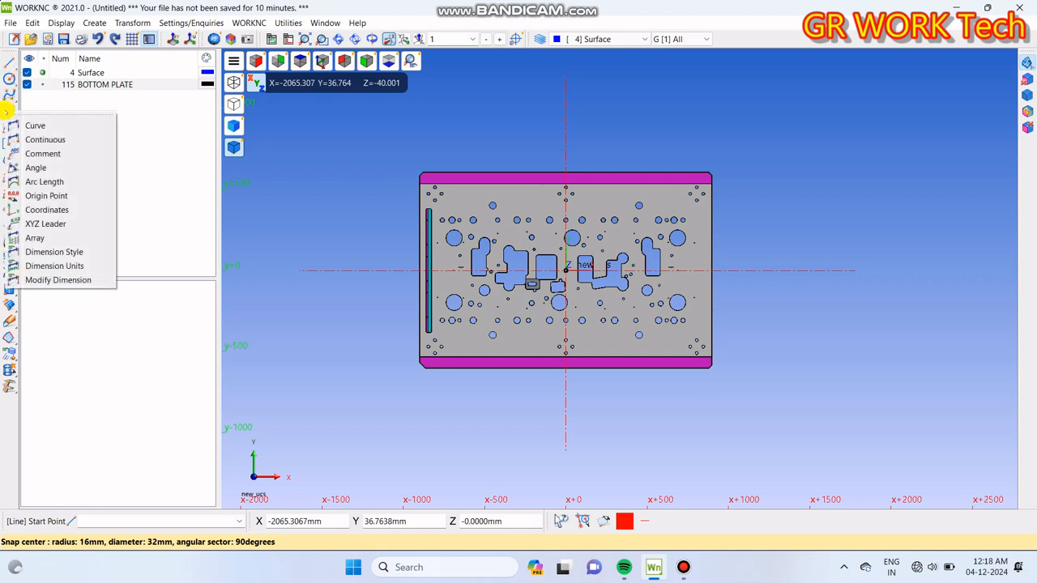
{"action": "left_click", "coordinate": [54, 140]}
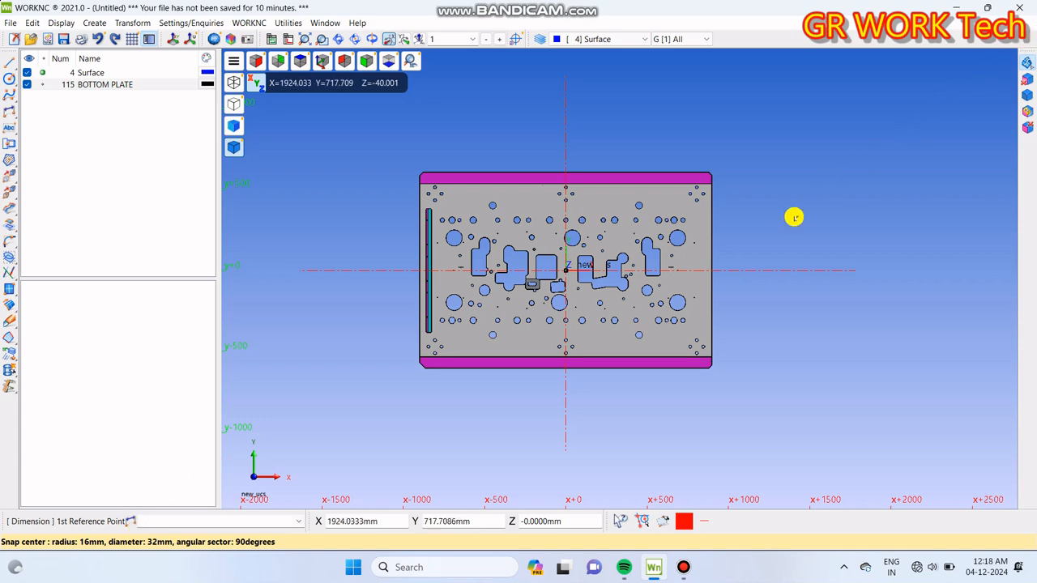
{"action": "scroll", "coordinate": [707, 178], "scroll_direction": "up", "scroll_amount": 8}
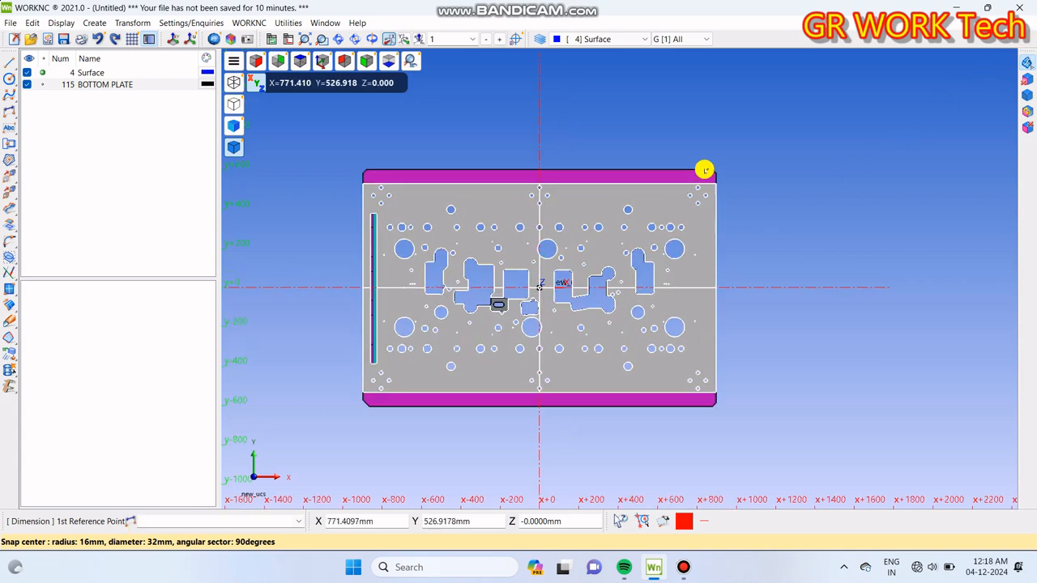
{"action": "scroll", "coordinate": [704, 182], "scroll_direction": "up", "scroll_amount": 6}
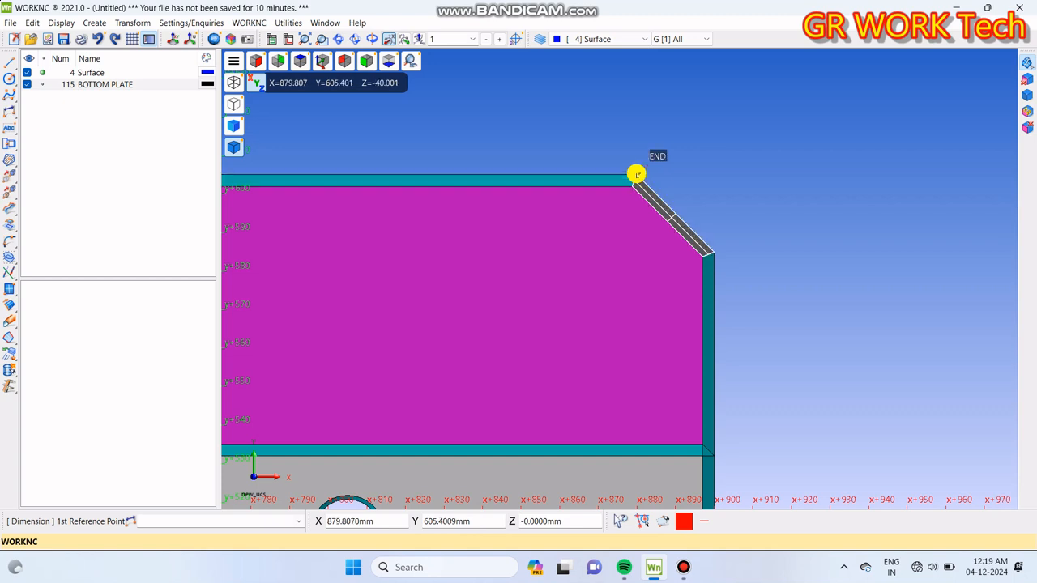
{"action": "left_click", "coordinate": [637, 174]}
{"action": "scroll", "coordinate": [653, 162], "scroll_direction": "down", "scroll_amount": 3}
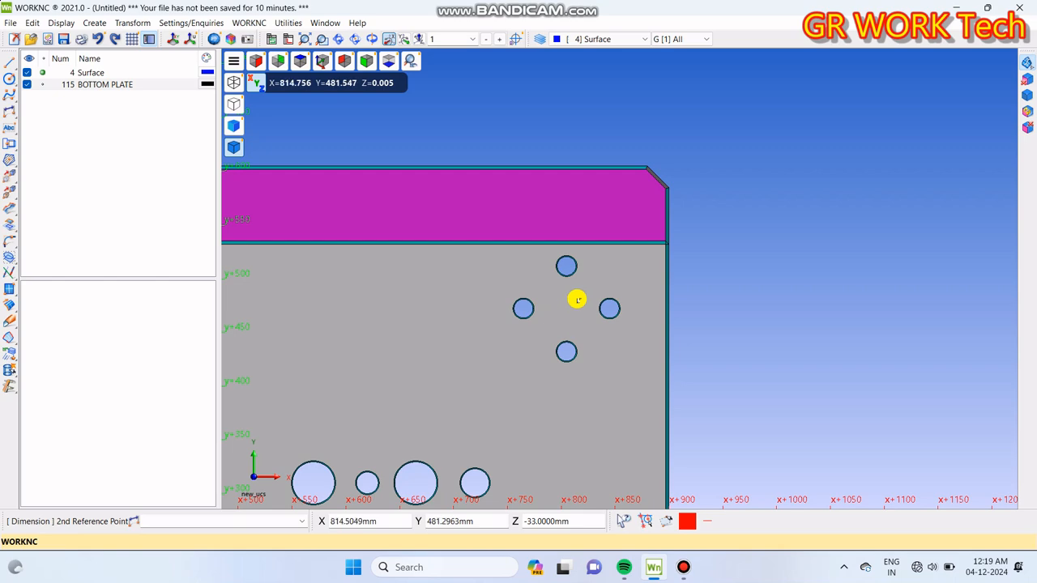
{"action": "scroll", "coordinate": [615, 271], "scroll_direction": "down", "scroll_amount": 3}
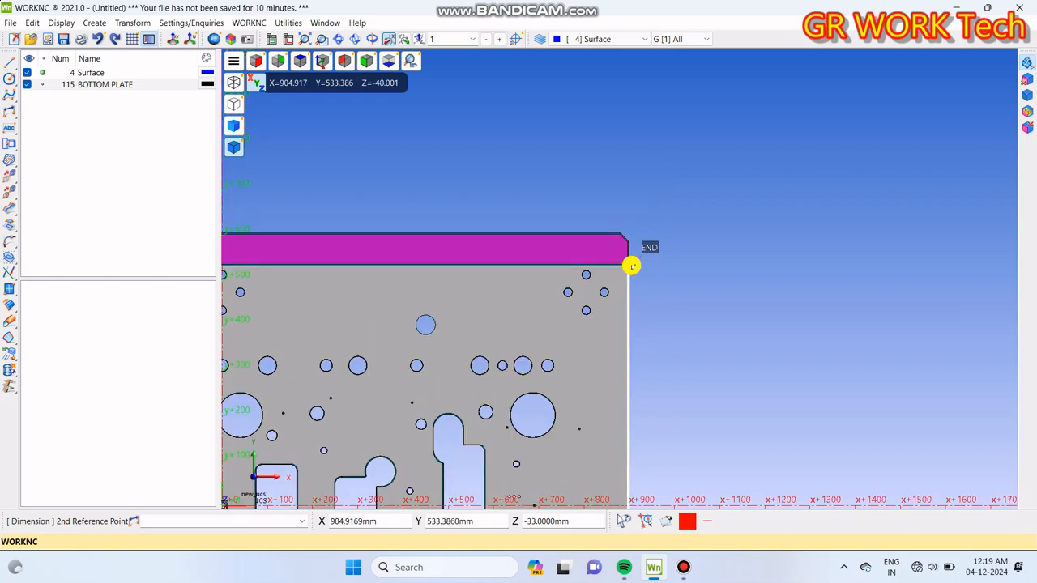
{"action": "left_click", "coordinate": [632, 265]}
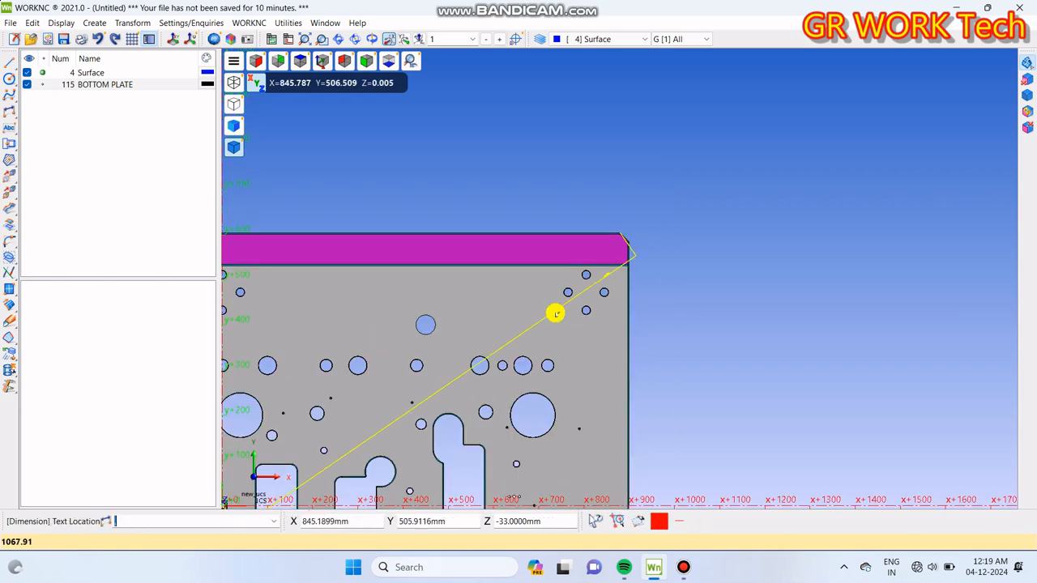
{"action": "scroll", "coordinate": [696, 203], "scroll_direction": "down", "scroll_amount": 2}
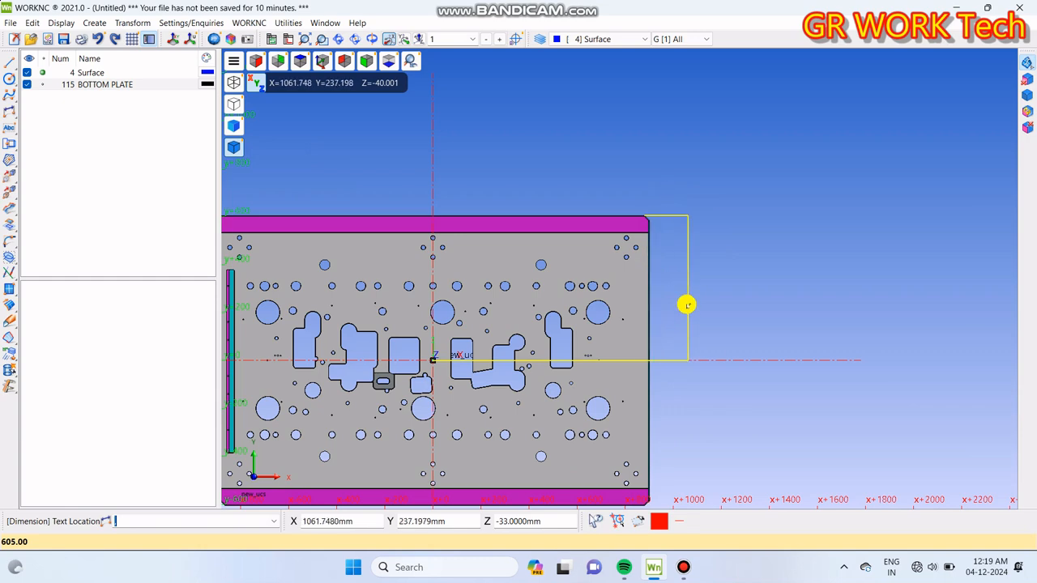
{"action": "left_click", "coordinate": [706, 279]}
Step: Start another dimension at the UCS origin and restrict the object snaps to End only
{"action": "scroll", "coordinate": [733, 258], "scroll_direction": "up", "scroll_amount": 5}
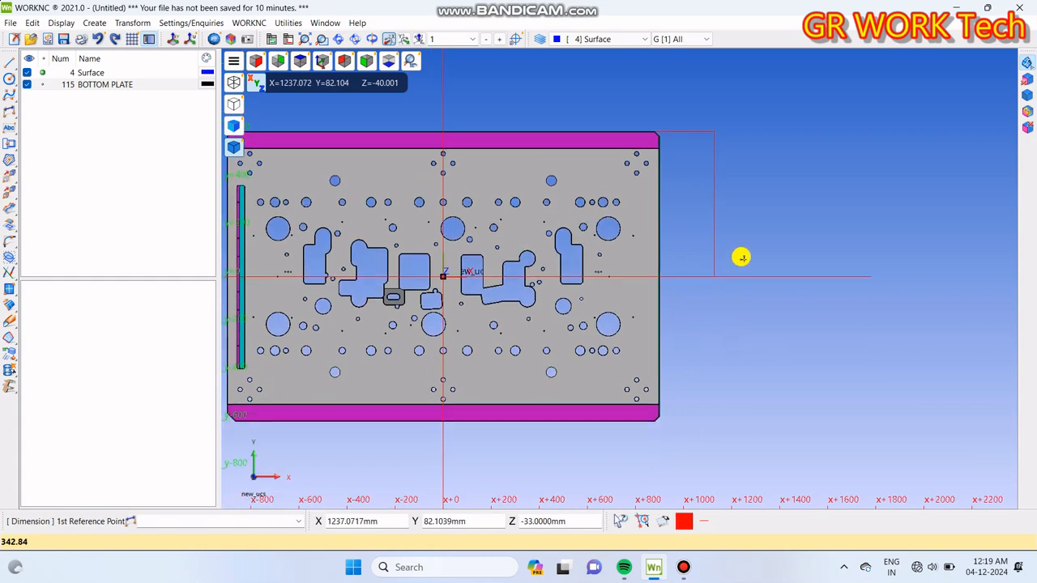
{"action": "scroll", "coordinate": [664, 417], "scroll_direction": "down", "scroll_amount": 3}
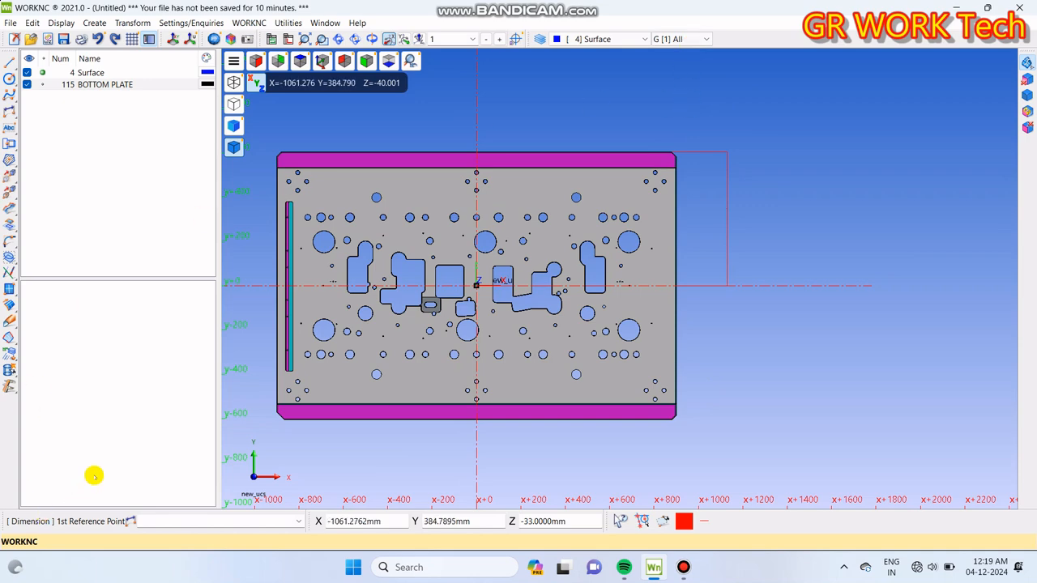
{"action": "key", "text": "Return"}
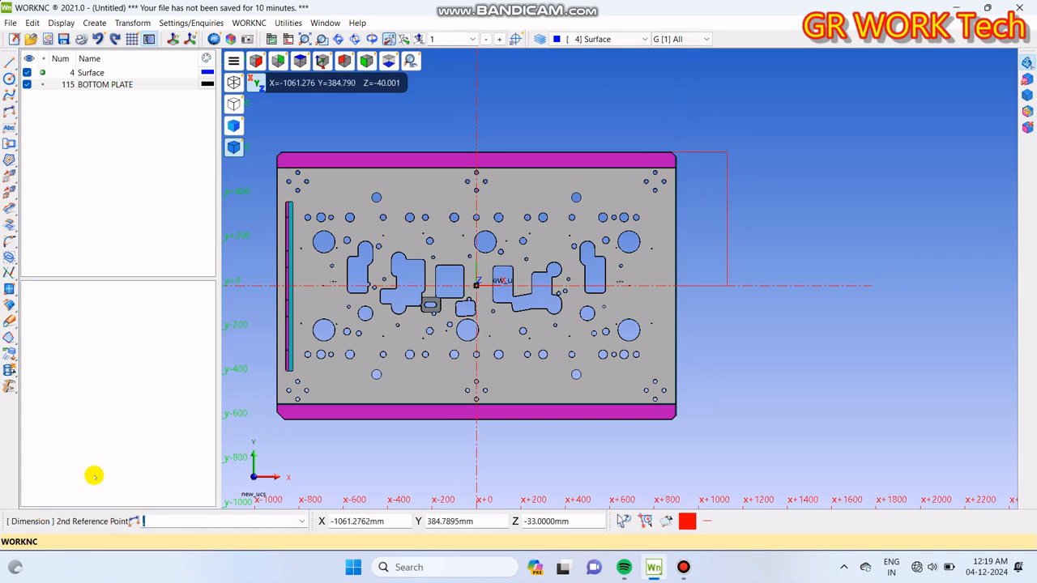
{"action": "scroll", "coordinate": [643, 406], "scroll_direction": "up", "scroll_amount": 4}
{"action": "scroll", "coordinate": [663, 430], "scroll_direction": "up", "scroll_amount": 3}
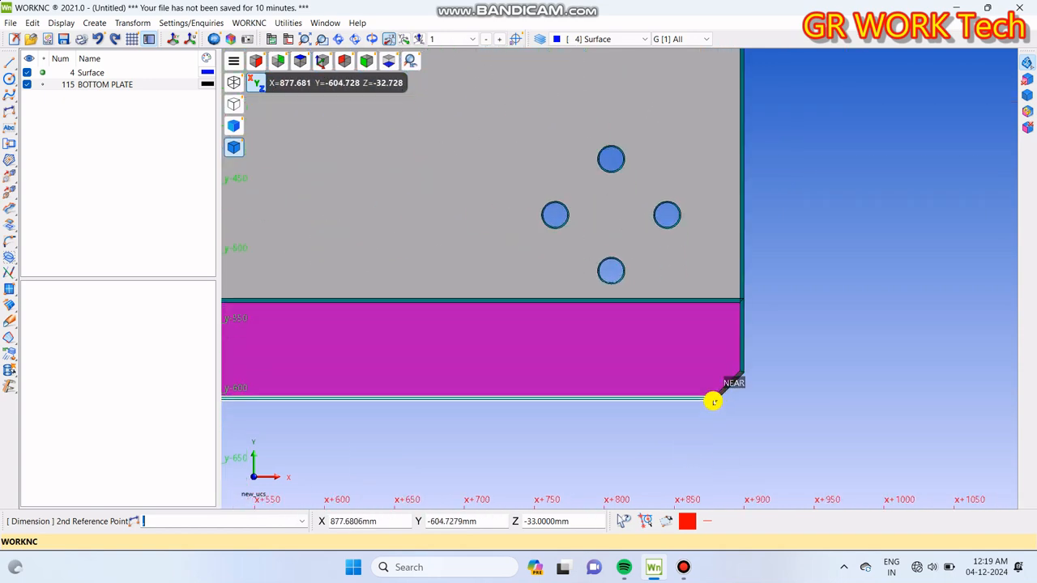
{"action": "scroll", "coordinate": [719, 401], "scroll_direction": "up", "scroll_amount": 3}
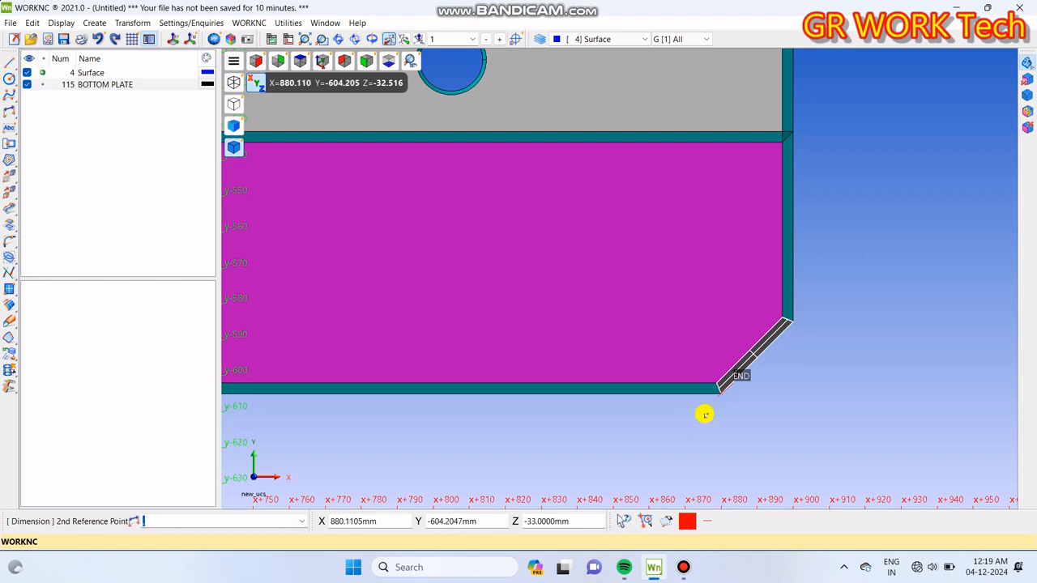
{"action": "left_click", "coordinate": [644, 523]}
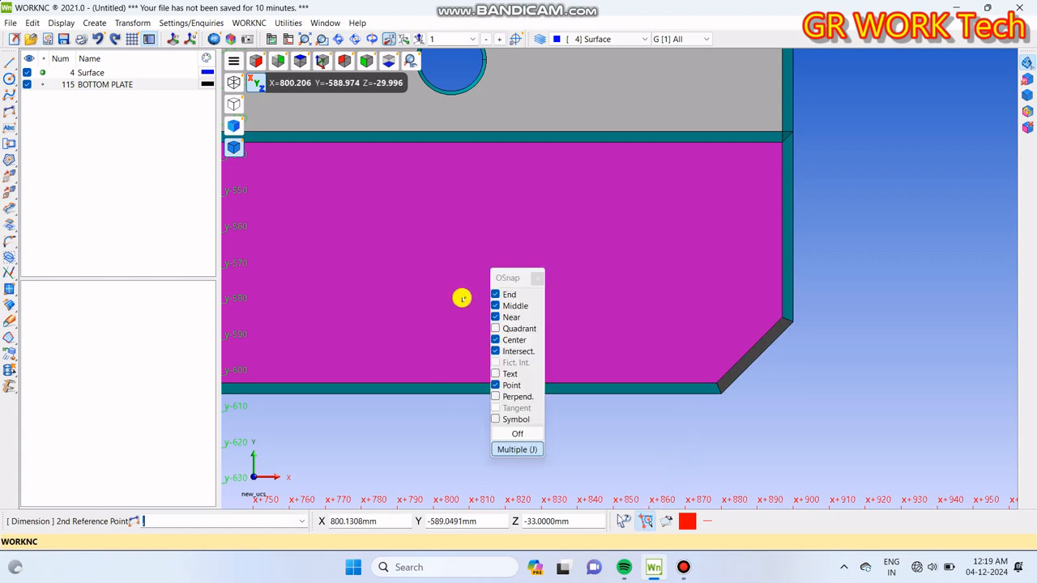
{"action": "left_click", "coordinate": [512, 434]}
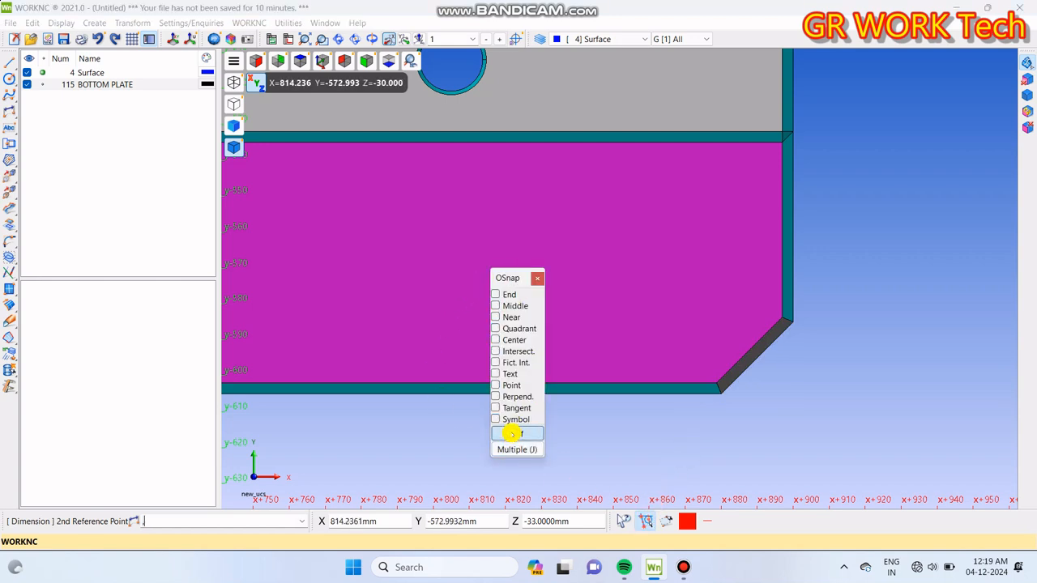
{"action": "left_click", "coordinate": [495, 294]}
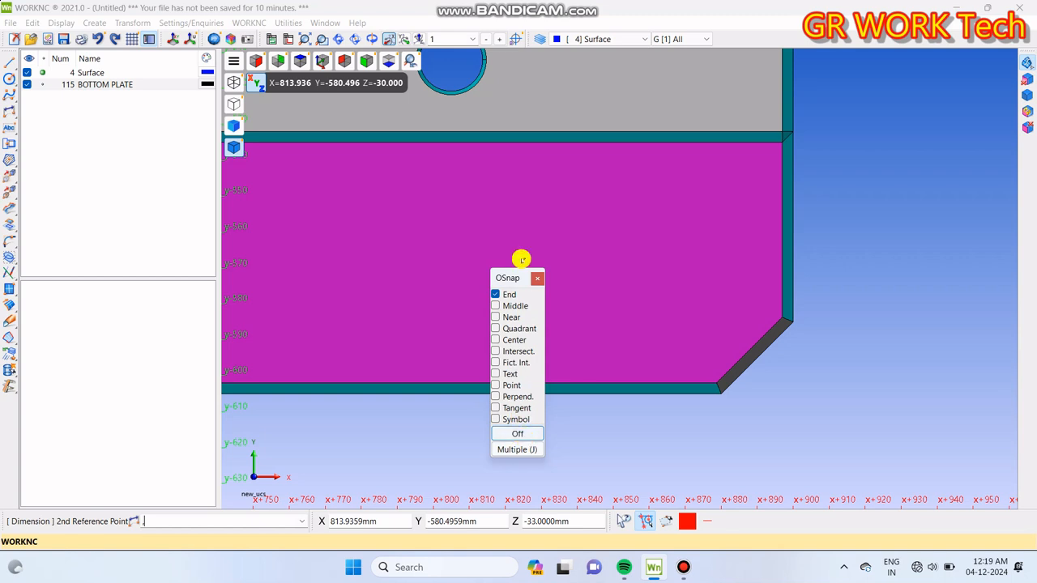
{"action": "left_click", "coordinate": [537, 277]}
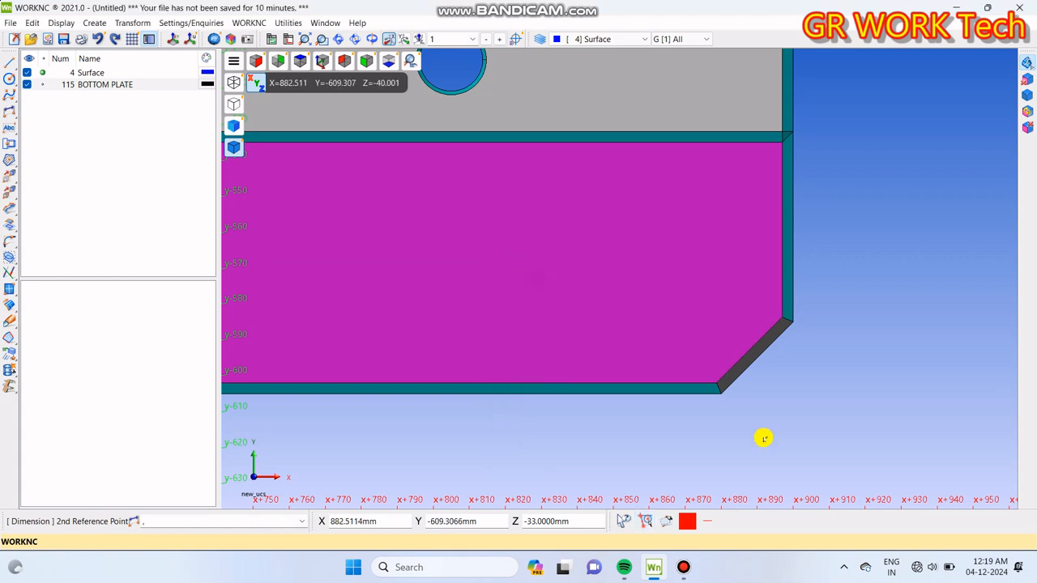
Step: Dimension vertically from the UCS origin to the lower-right chamfer's end on the plate's bottom edge, in line with the first dimension
{"action": "left_click", "coordinate": [708, 396]}
{"action": "scroll", "coordinate": [693, 403], "scroll_direction": "down", "scroll_amount": 4}
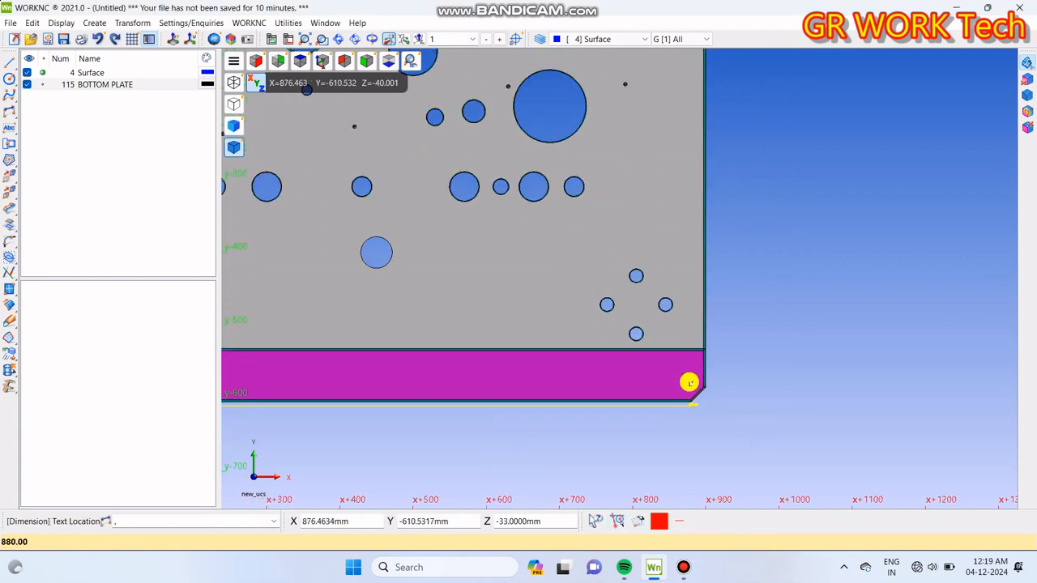
{"action": "scroll", "coordinate": [731, 414], "scroll_direction": "down", "scroll_amount": 2}
{"action": "left_click", "coordinate": [794, 353]}
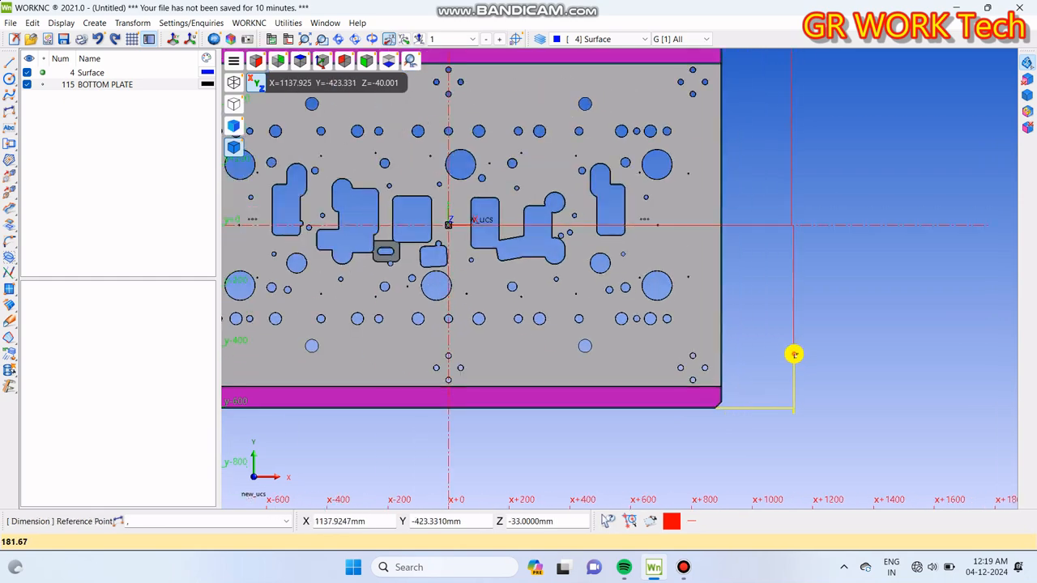
Step: Dimension the horizontal distance from the UCS origin to the upper end of the lower-right chamfer, placed below the plate
{"action": "middle_click_drag", "start_coordinate": [736, 438], "coordinate": [744, 408]}
{"action": "scroll", "coordinate": [737, 413], "scroll_direction": "down", "scroll_amount": 3}
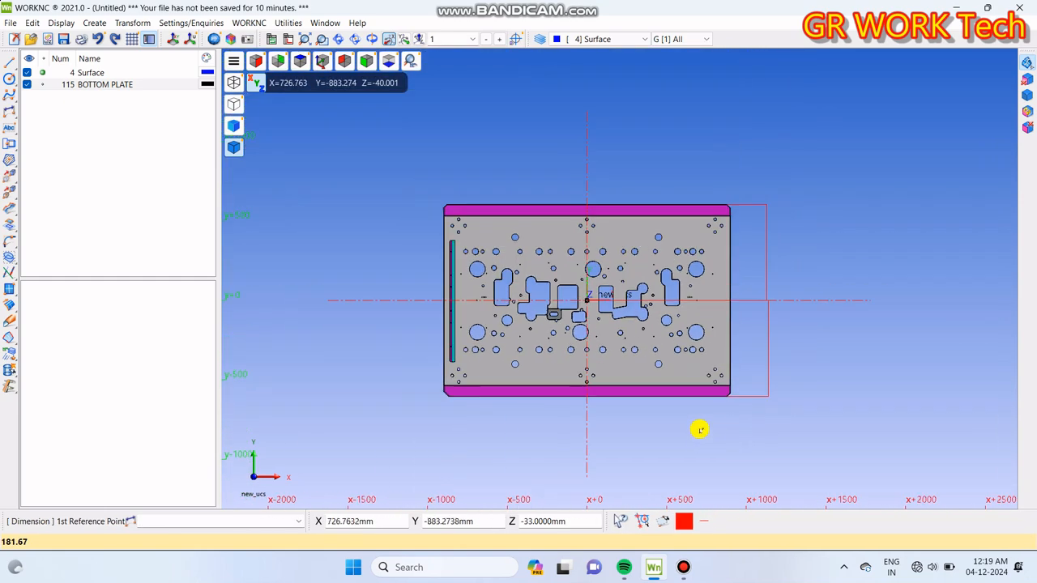
{"action": "scroll", "coordinate": [730, 401], "scroll_direction": "up", "scroll_amount": 2}
{"action": "scroll", "coordinate": [736, 356], "scroll_direction": "down", "scroll_amount": 2}
{"action": "scroll", "coordinate": [735, 358], "scroll_direction": "up", "scroll_amount": 1}
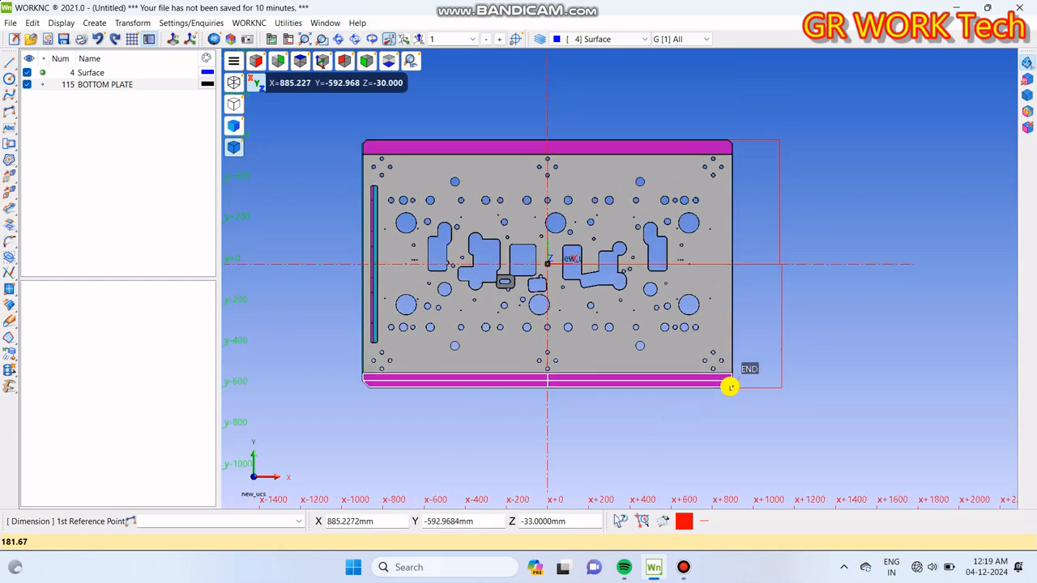
{"action": "scroll", "coordinate": [728, 390], "scroll_direction": "up", "scroll_amount": 3}
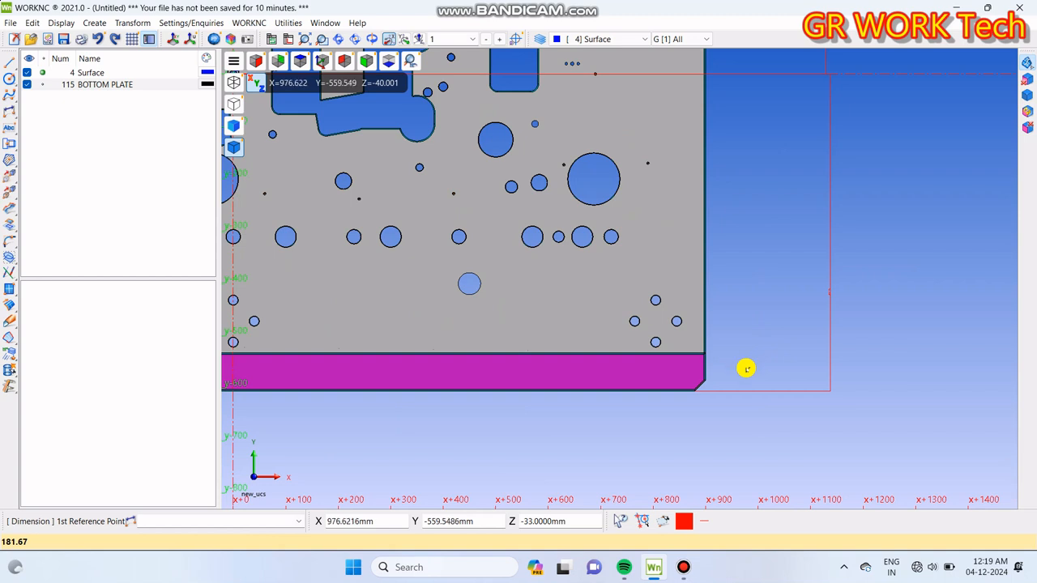
{"action": "left_click", "coordinate": [717, 384]}
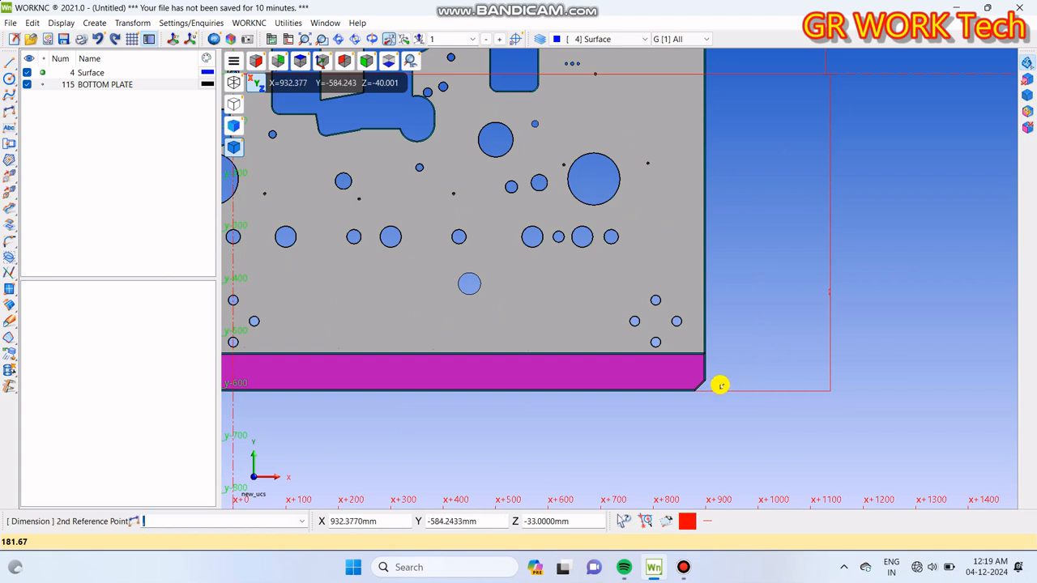
{"action": "scroll", "coordinate": [716, 381], "scroll_direction": "up", "scroll_amount": 4}
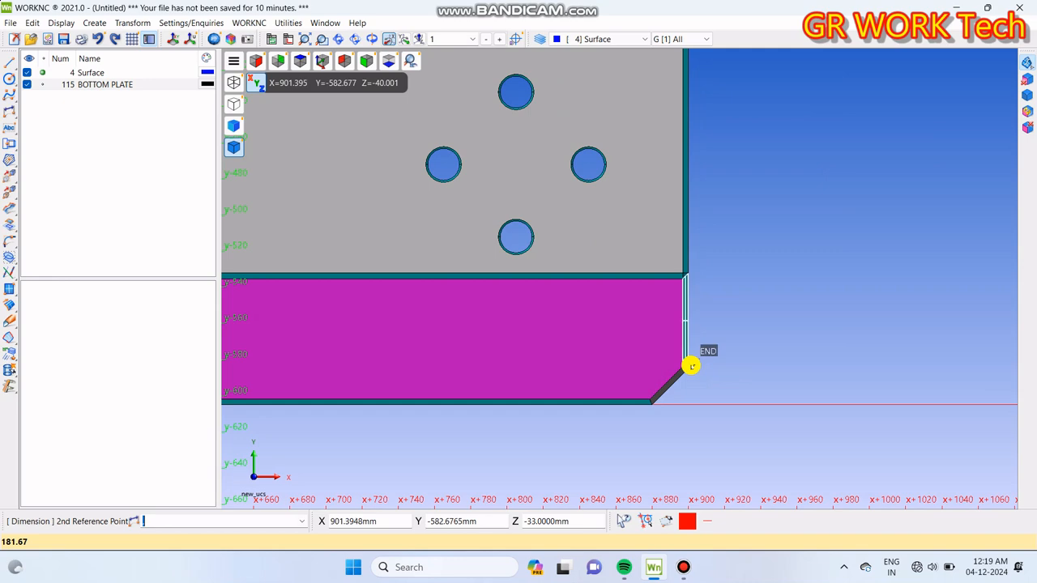
{"action": "left_click", "coordinate": [695, 366]}
{"action": "scroll", "coordinate": [757, 336], "scroll_direction": "down", "scroll_amount": 5}
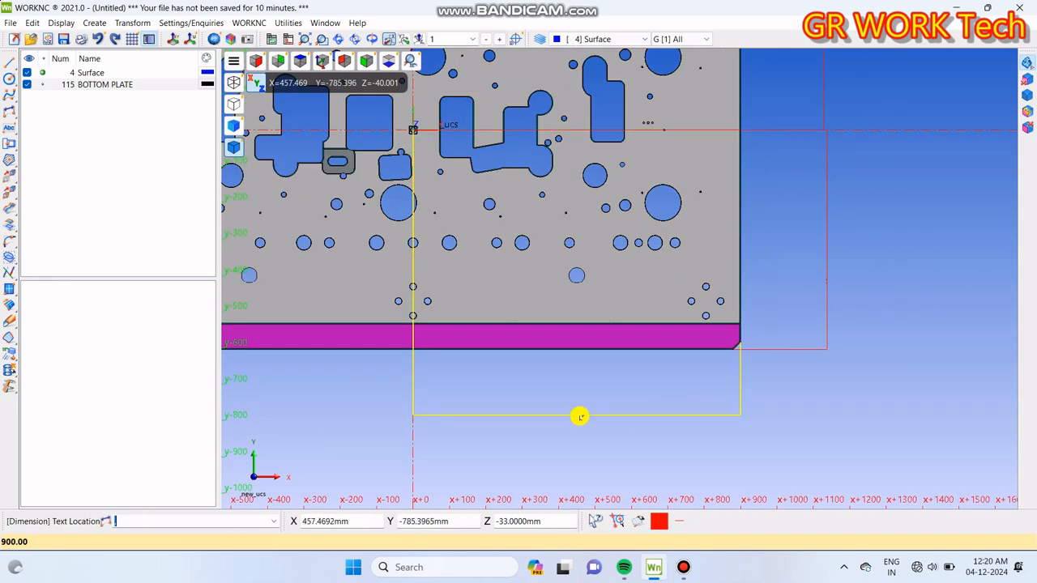
{"action": "left_click", "coordinate": [577, 415]}
Step: Dimension the horizontal distance from the UCS origin to the upper end of the lower-left chamfer, placed below the plate in line with the previous dimension
{"action": "middle_click_drag", "start_coordinate": [502, 470], "coordinate": [682, 425]}
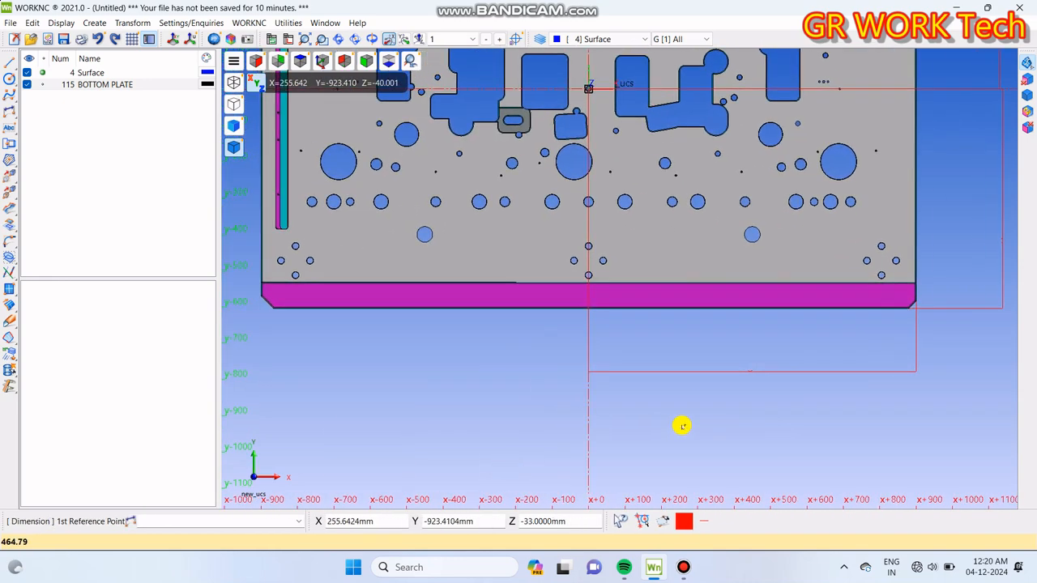
{"action": "left_click", "coordinate": [650, 424]}
{"action": "middle_click_drag", "start_coordinate": [388, 370], "coordinate": [515, 411]}
{"action": "scroll", "coordinate": [398, 326], "scroll_direction": "up", "scroll_amount": 7}
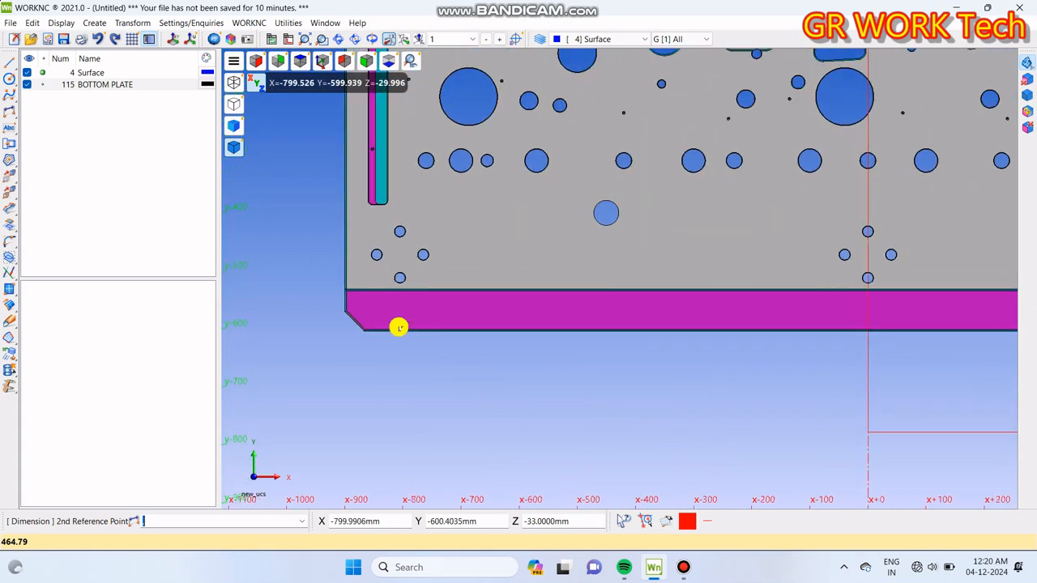
{"action": "left_click", "coordinate": [325, 301]}
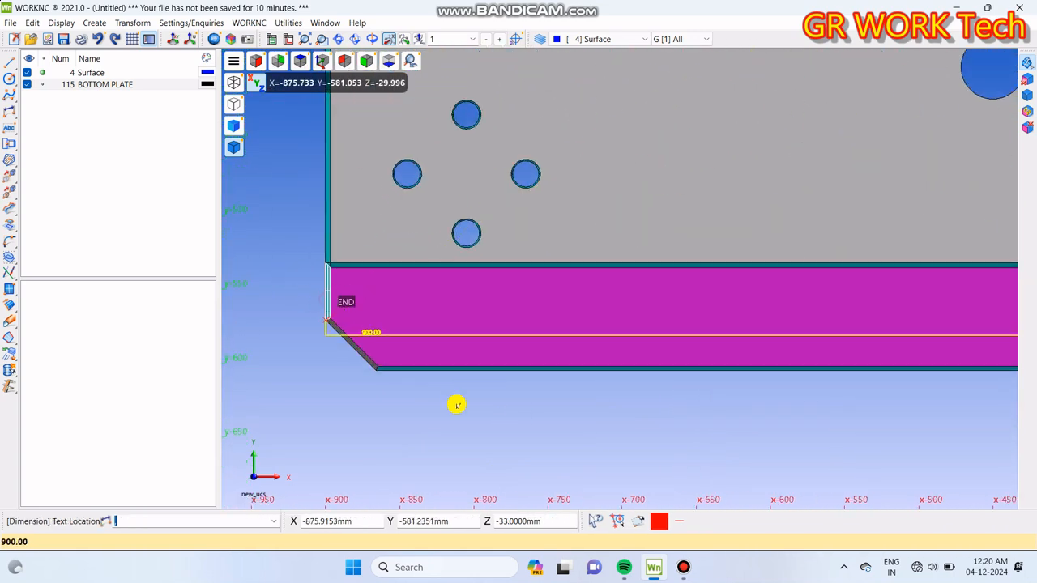
{"action": "scroll", "coordinate": [453, 381], "scroll_direction": "down", "scroll_amount": 7}
{"action": "left_click", "coordinate": [523, 425]}
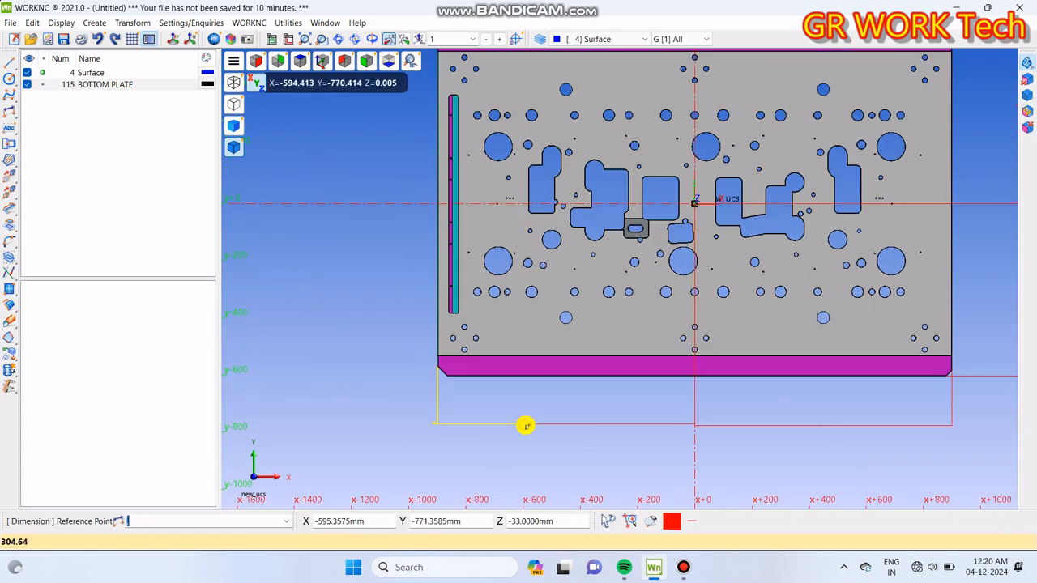
{"action": "scroll", "coordinate": [549, 400], "scroll_direction": "down", "scroll_amount": 3}
{"action": "scroll", "coordinate": [548, 407], "scroll_direction": "down", "scroll_amount": 1}
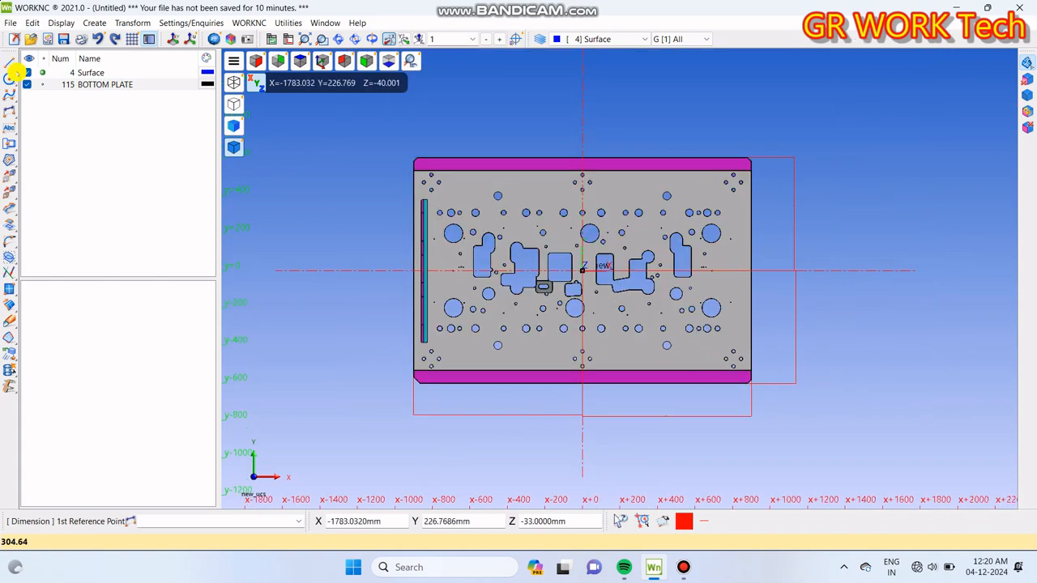
Step: Edit the dimension style of all four dimensions and make their text bold, without italic or contour
{"action": "left_click", "coordinate": [5, 108]}
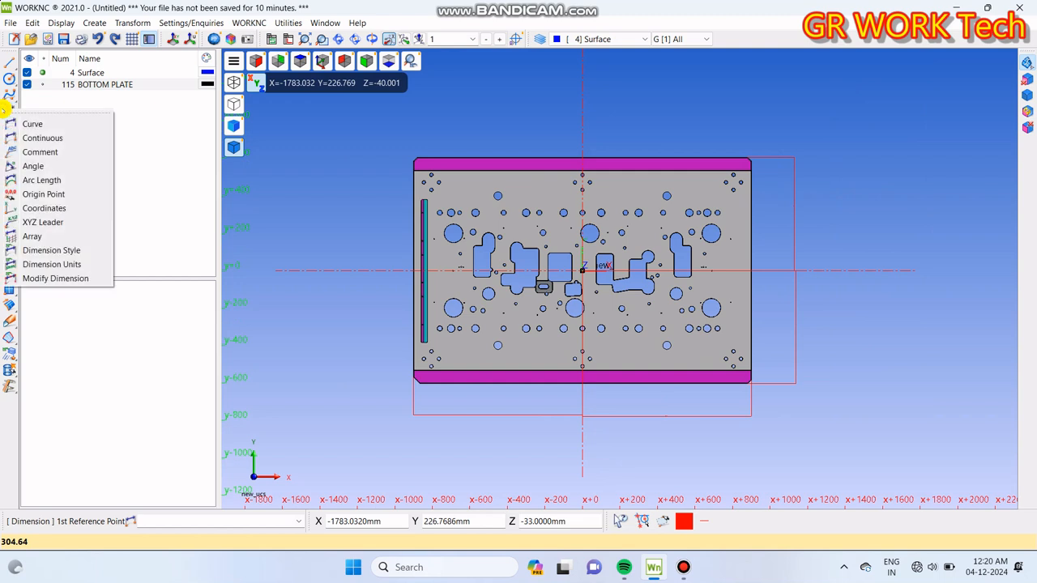
{"action": "left_click", "coordinate": [46, 252]}
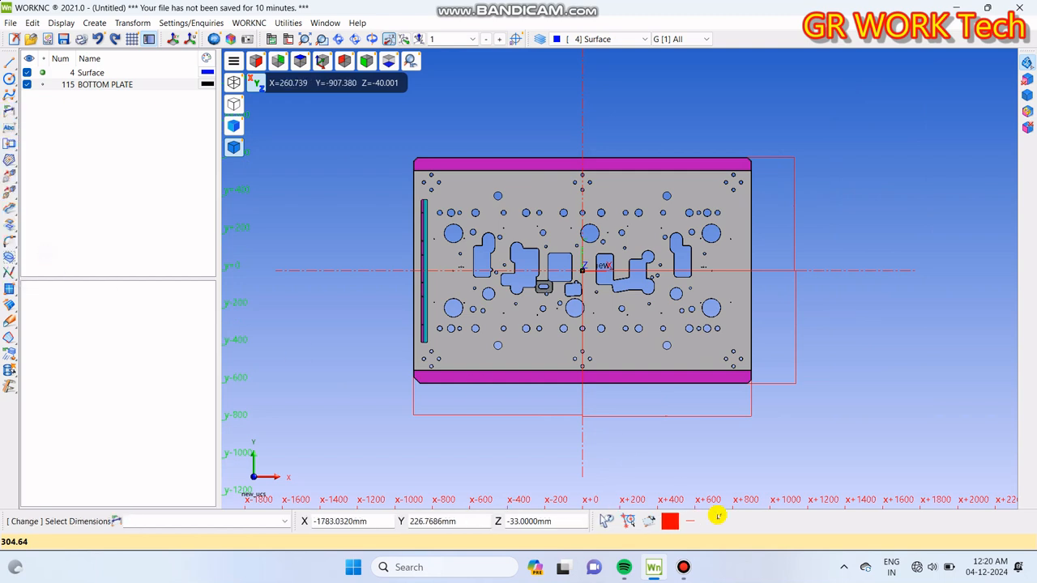
{"action": "left_click", "coordinate": [706, 418]}
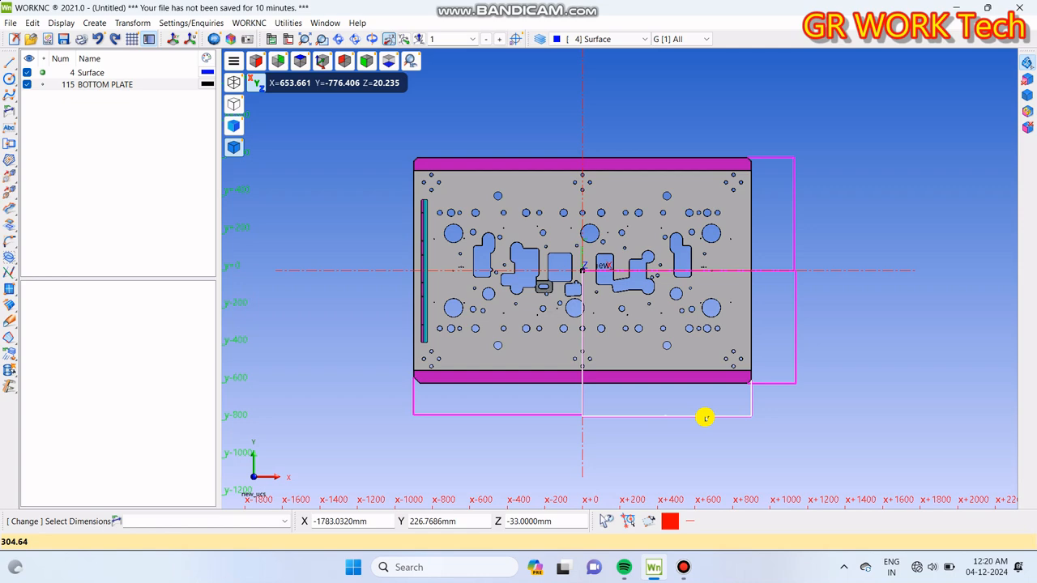
{"action": "right_click", "coordinate": [706, 418]}
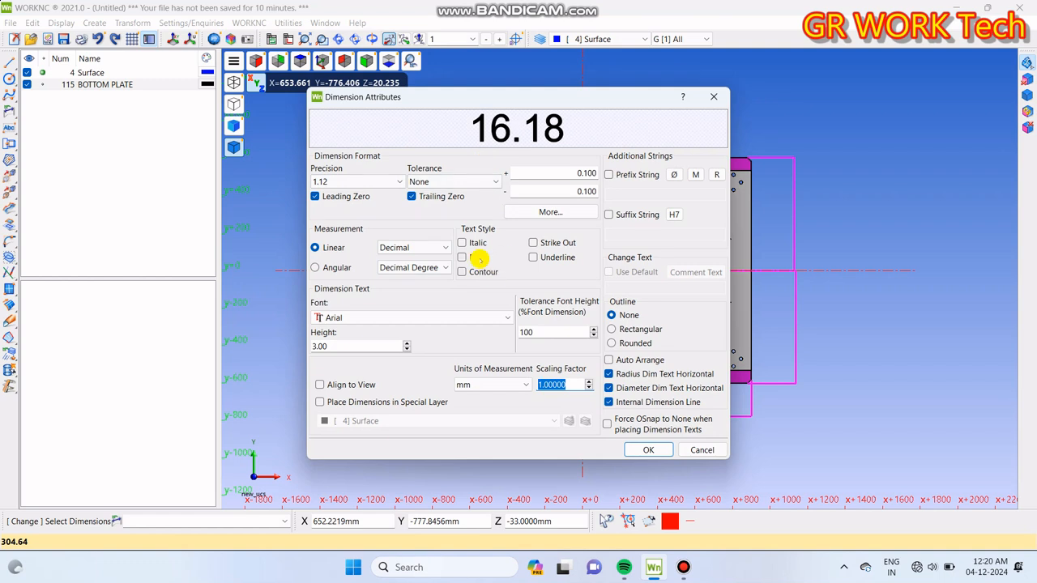
{"action": "left_click", "coordinate": [462, 257]}
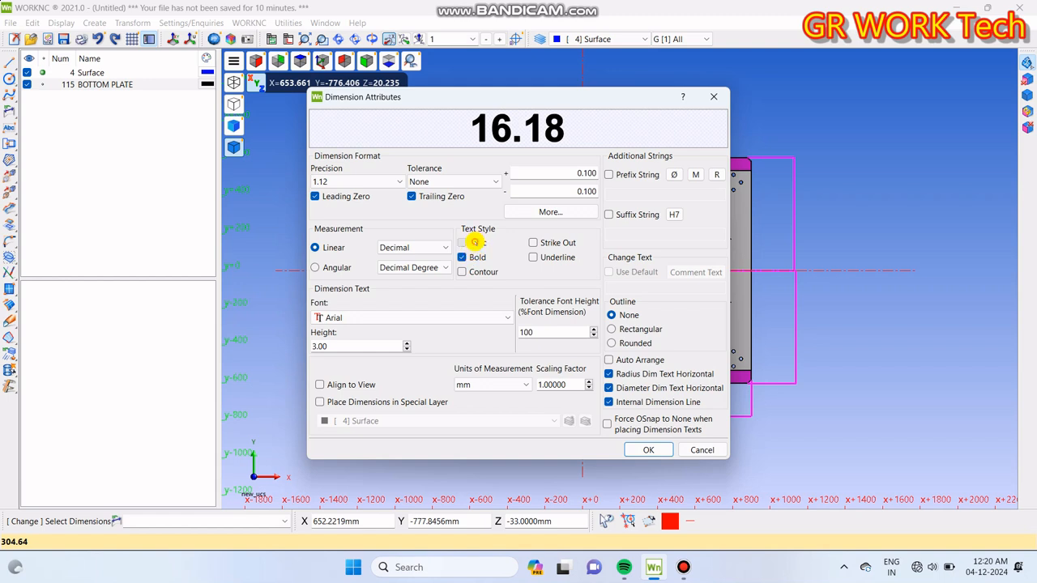
{"action": "left_click", "coordinate": [475, 242]}
{"action": "left_click", "coordinate": [478, 272]}
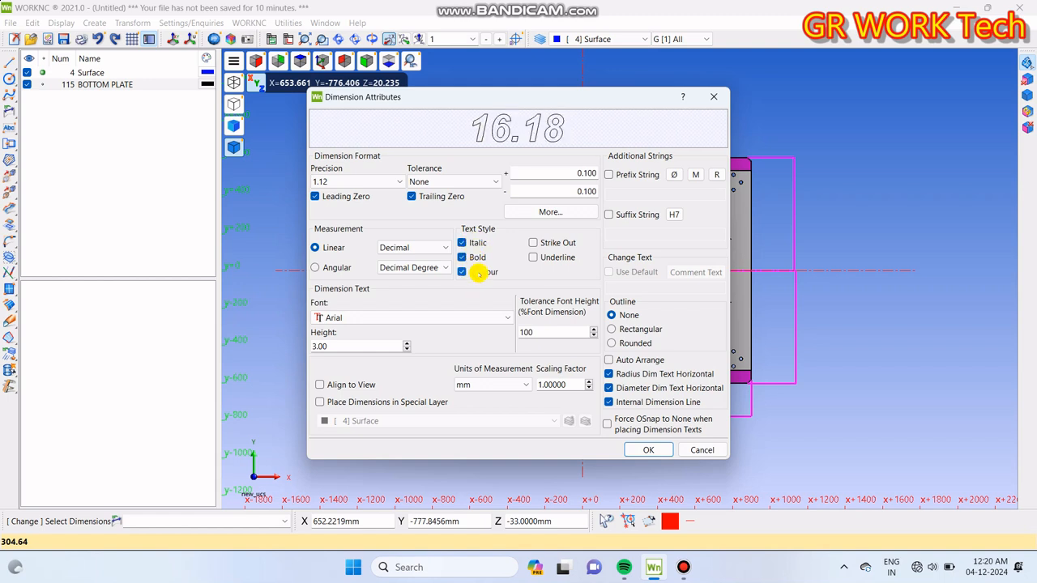
{"action": "left_click", "coordinate": [466, 242]}
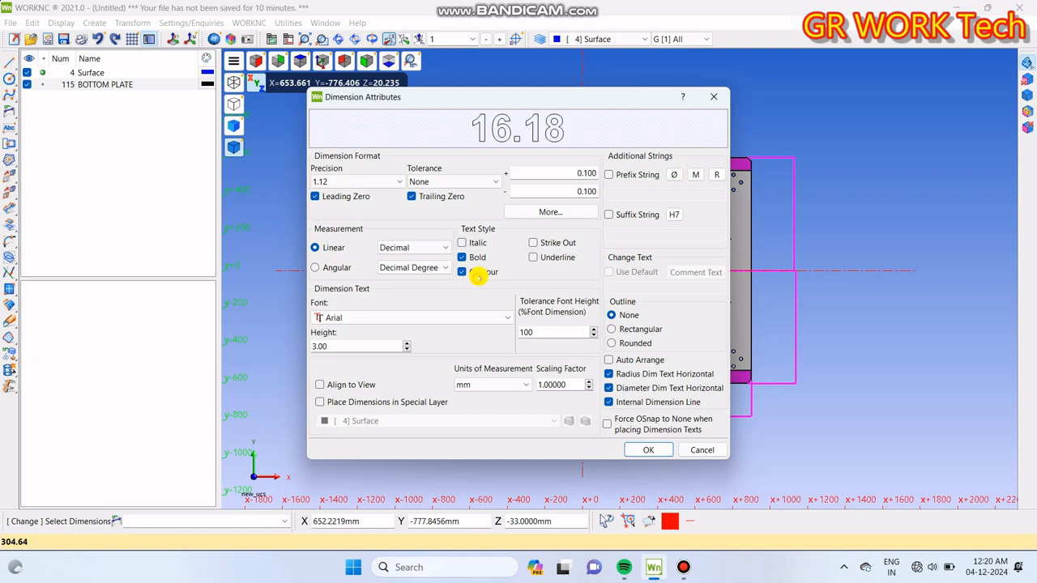
{"action": "left_click", "coordinate": [478, 275]}
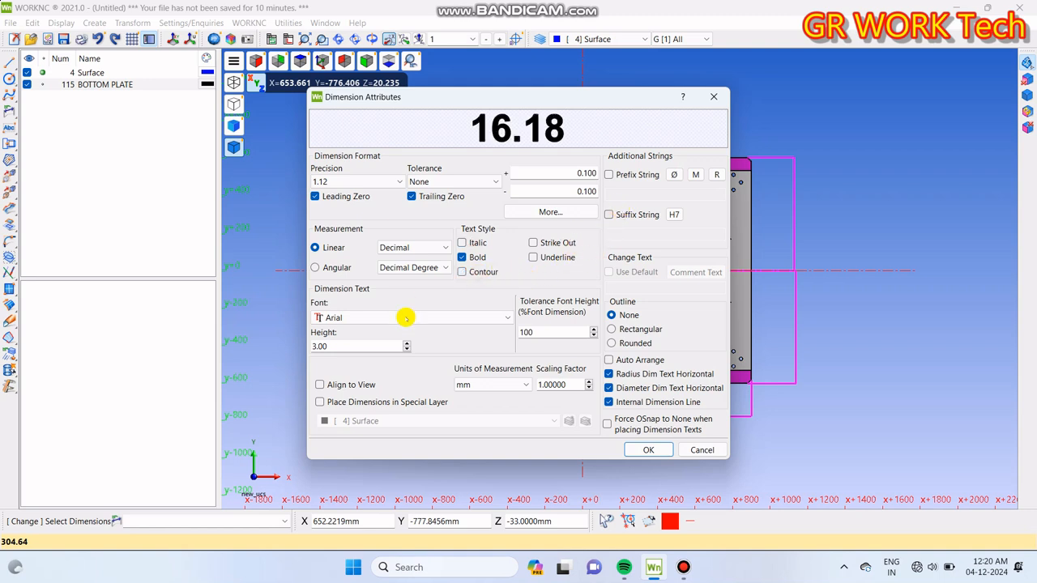
Step: Set the dimension text height to 50 and apply the style to the selected dimensions
{"action": "left_click", "coordinate": [408, 344]}
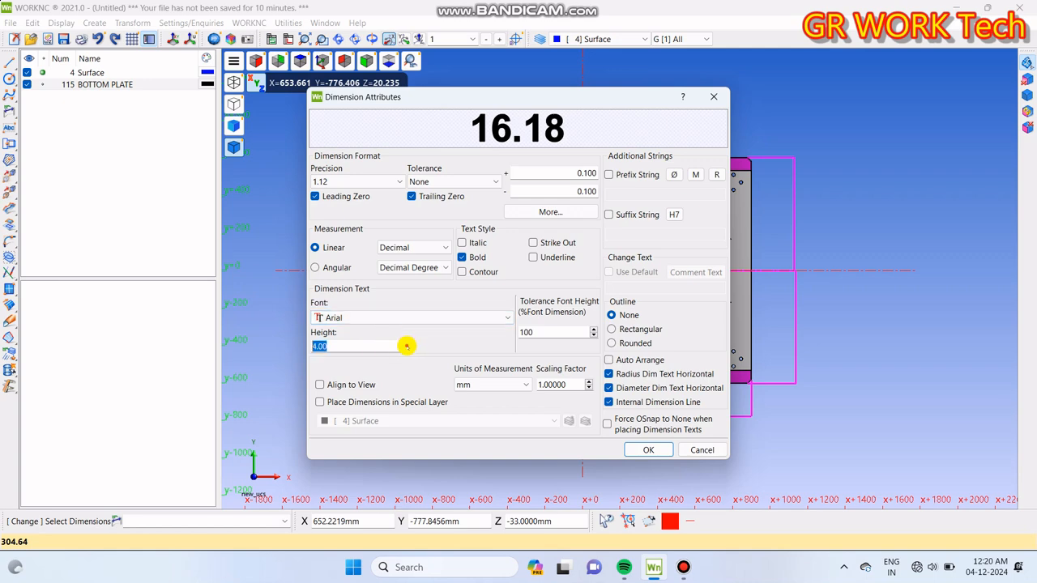
{"action": "left_click", "coordinate": [361, 349]}
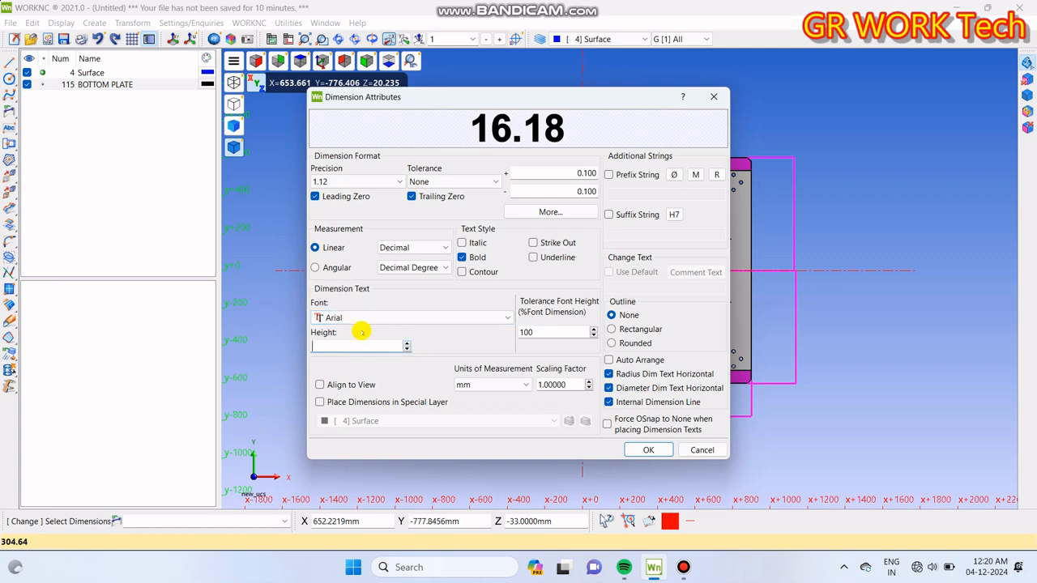
{"action": "type", "text": "50"}
{"action": "key", "text": "Return"}
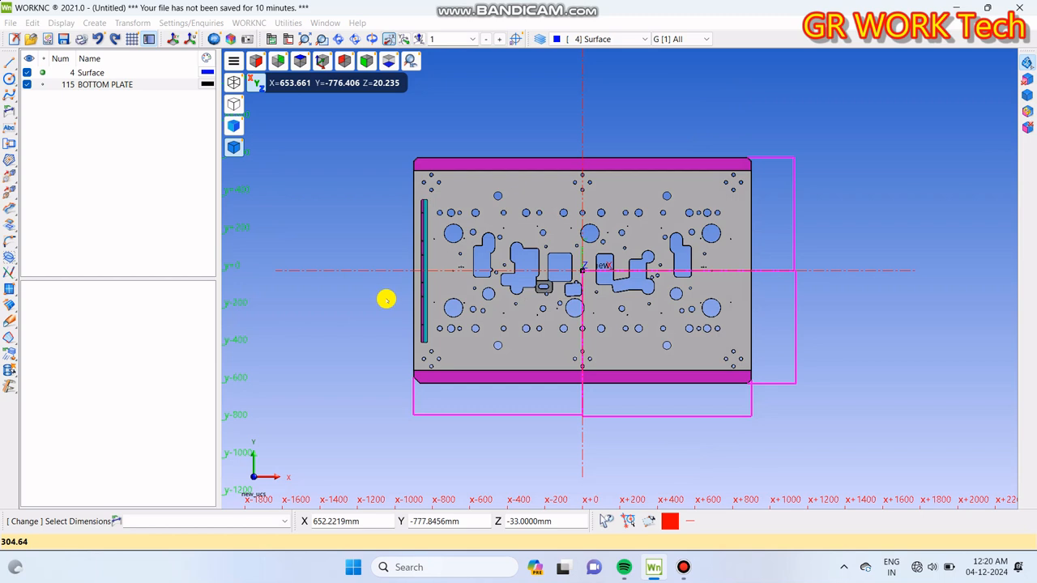
{"action": "mouse_move", "coordinate": [836, 293]}
{"action": "middle_mouse_down"}
{"action": "mouse_move", "coordinate": [828, 310]}
{"action": "mouse_move", "coordinate": [829, 298]}
{"action": "middle_mouse_up"}
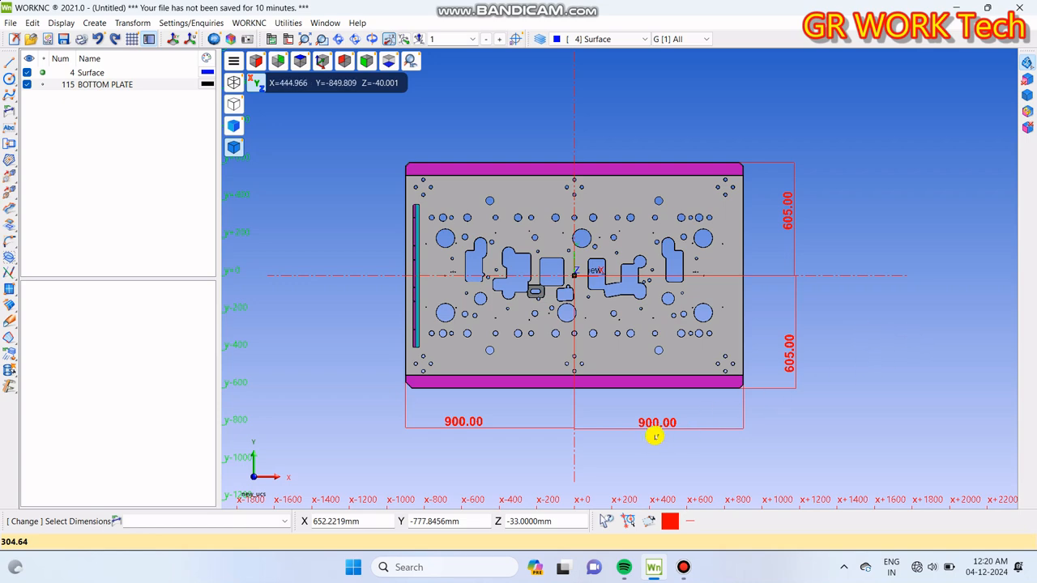
Step: Give all four dimensions a rounded outline and a text height of 60
{"action": "key", "text": "ctrl+a"}
{"action": "right_click", "coordinate": [705, 427]}
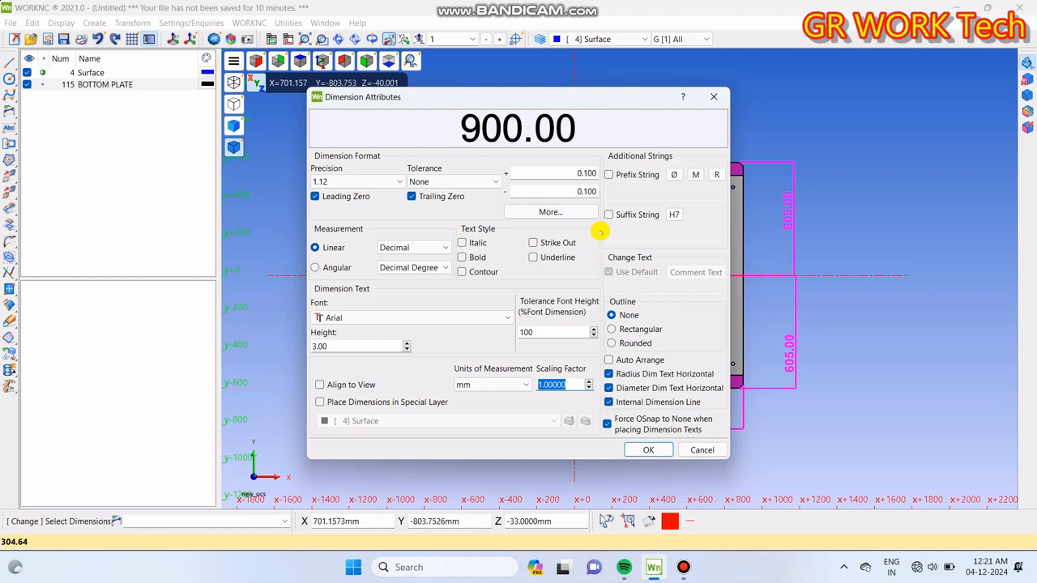
{"action": "left_click", "coordinate": [635, 328]}
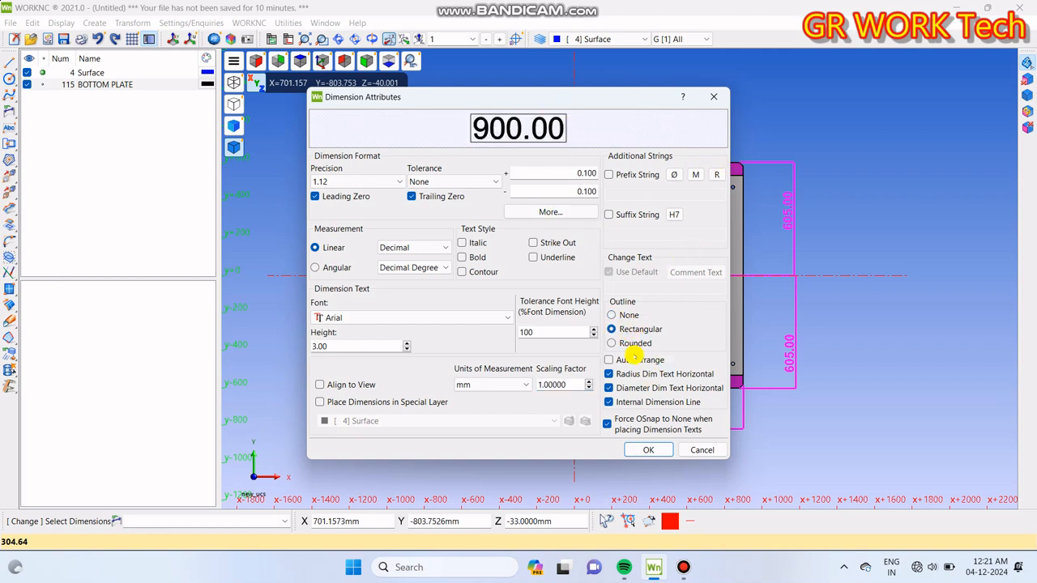
{"action": "left_click", "coordinate": [633, 341]}
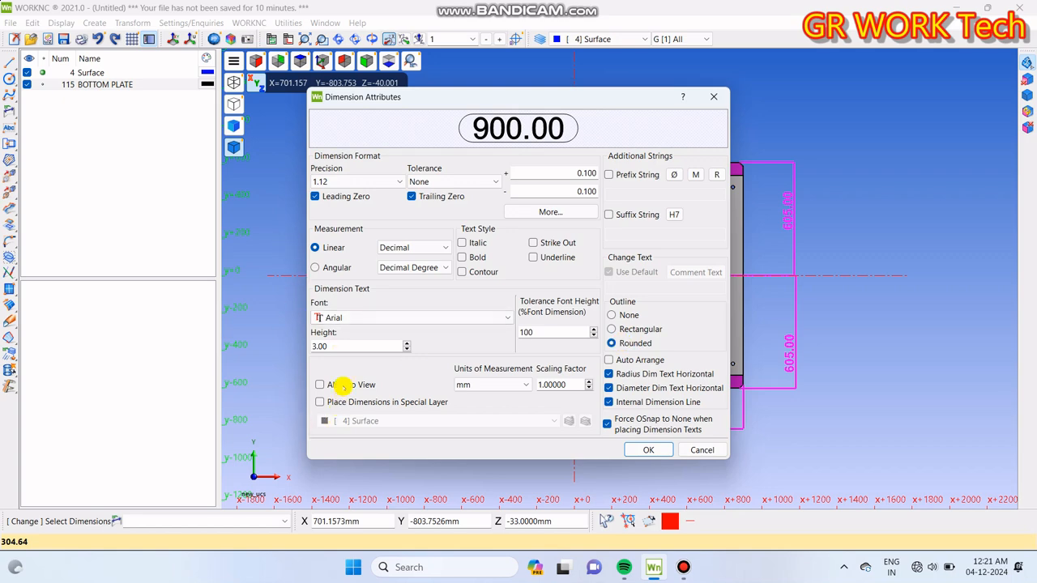
{"action": "double_click", "coordinate": [333, 346]}
{"action": "type", "text": "6"}
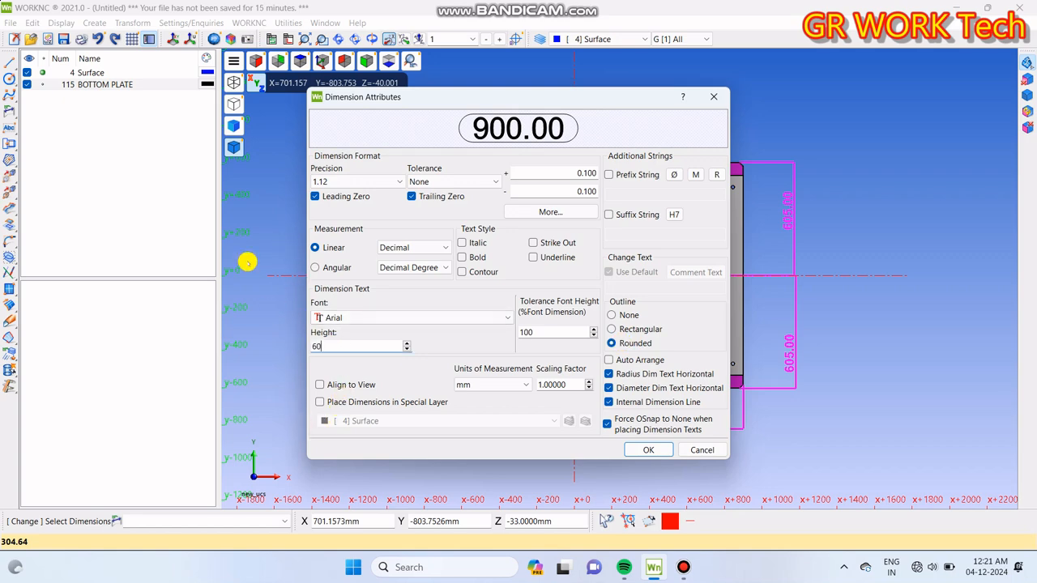
{"action": "type", "text": "0"}
{"action": "key", "text": "Return"}
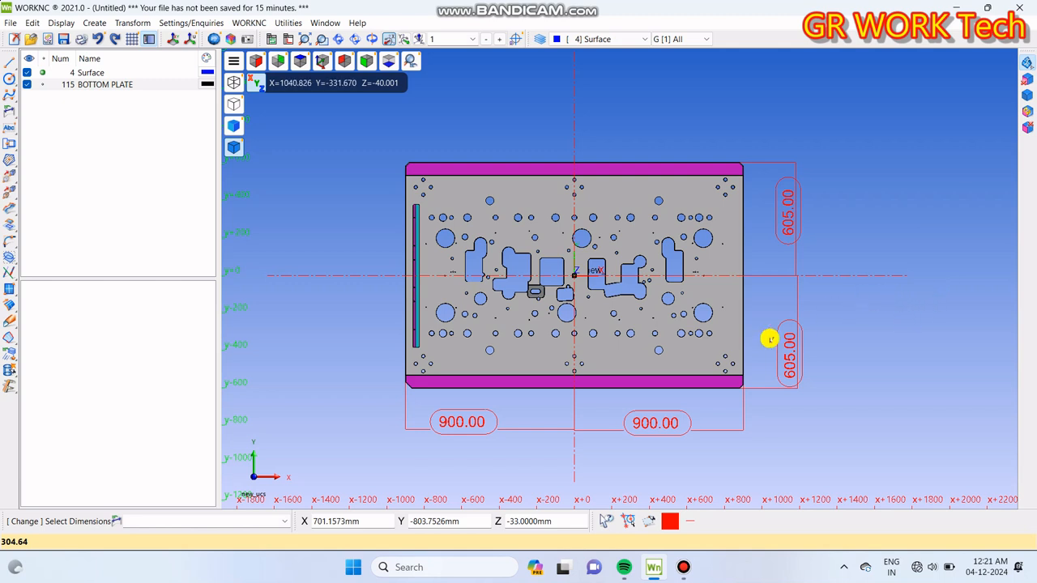
Step: Check the entity information of the plate's top face and close it
{"action": "left_click", "coordinate": [8, 395]}
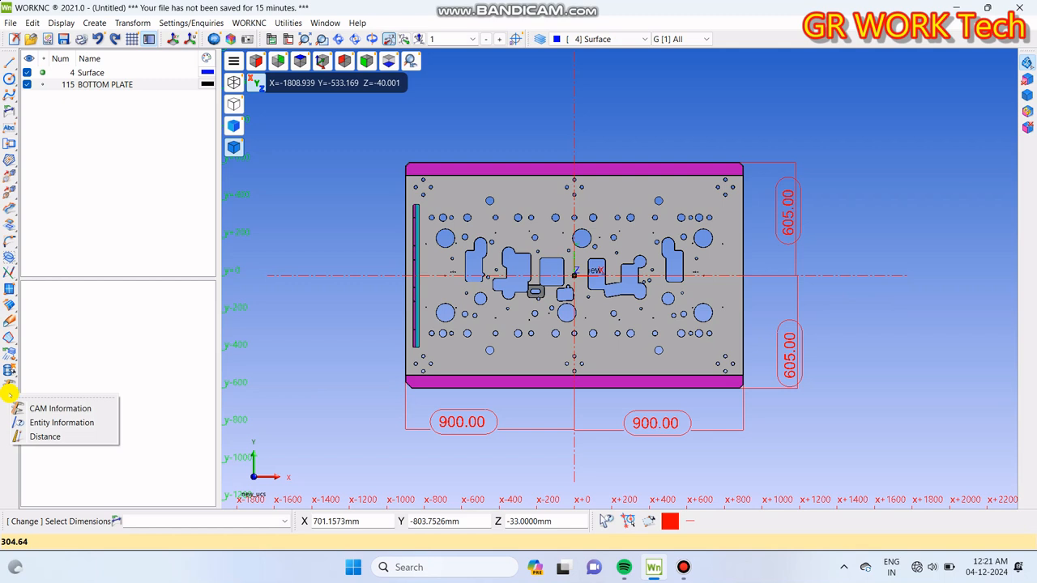
{"action": "left_click", "coordinate": [61, 423]}
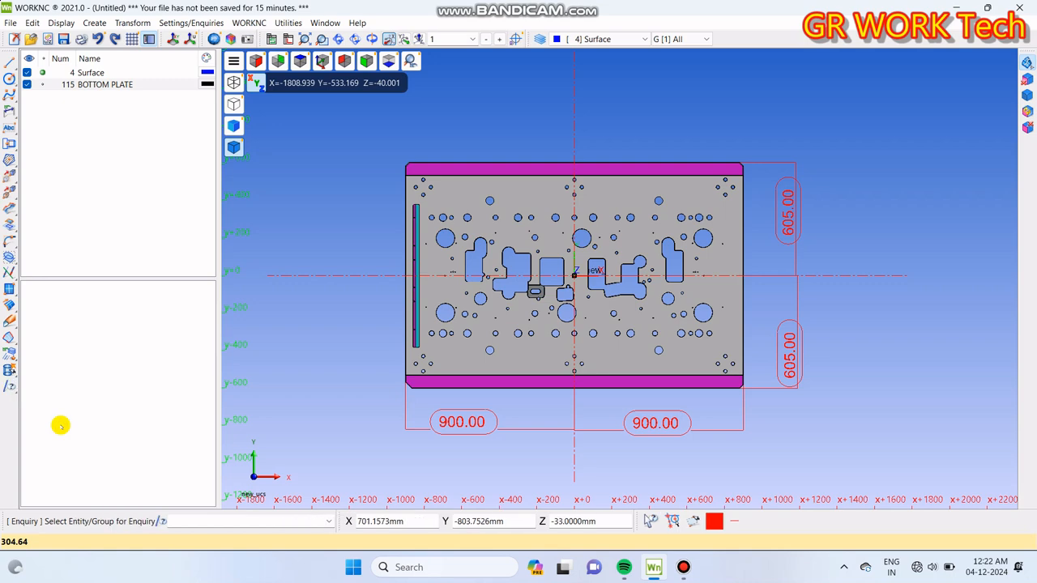
{"action": "left_click", "coordinate": [732, 293]}
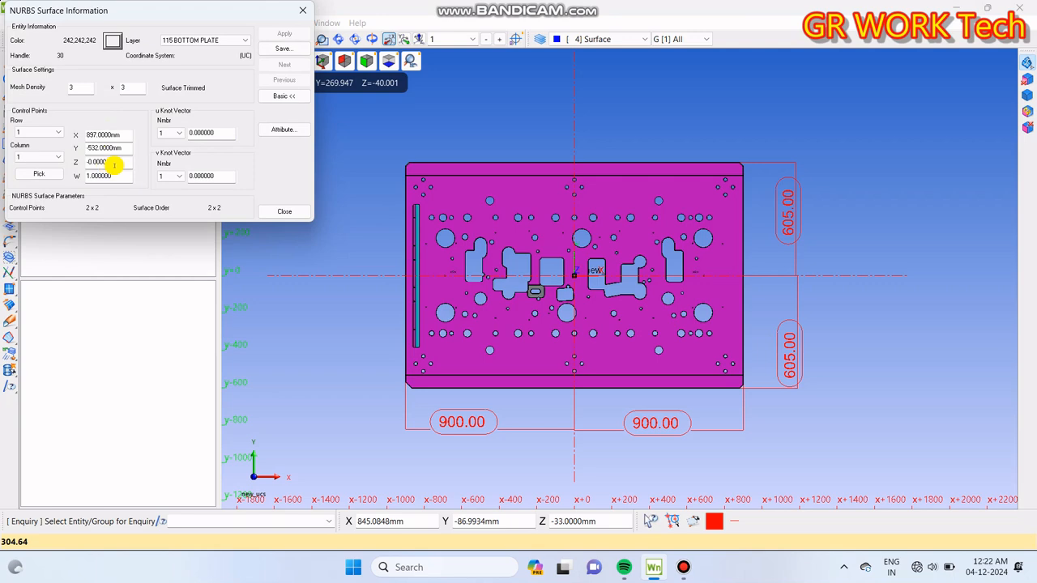
{"action": "left_click", "coordinate": [649, 196]}
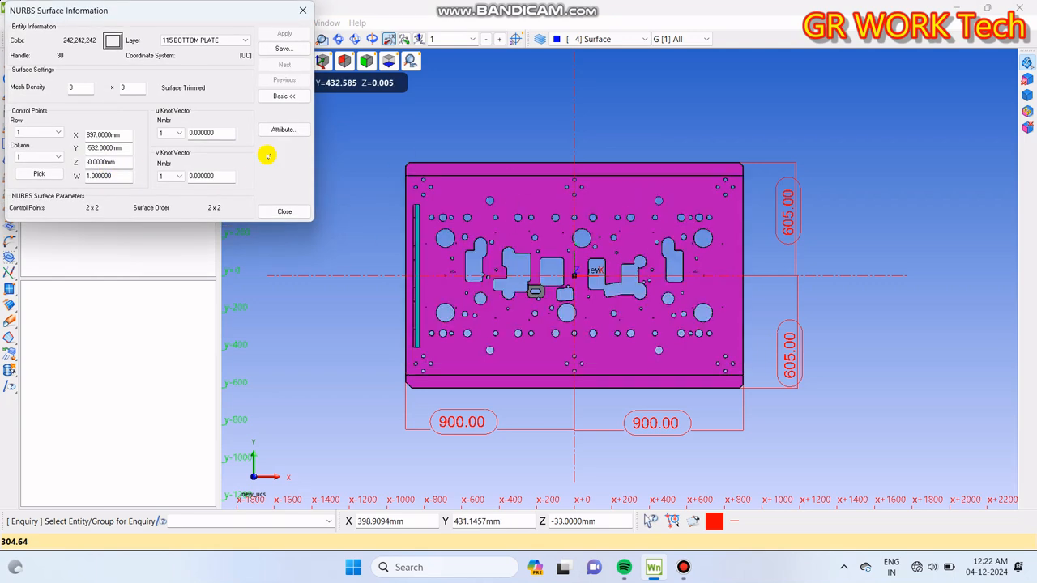
{"action": "left_click", "coordinate": [302, 9]}
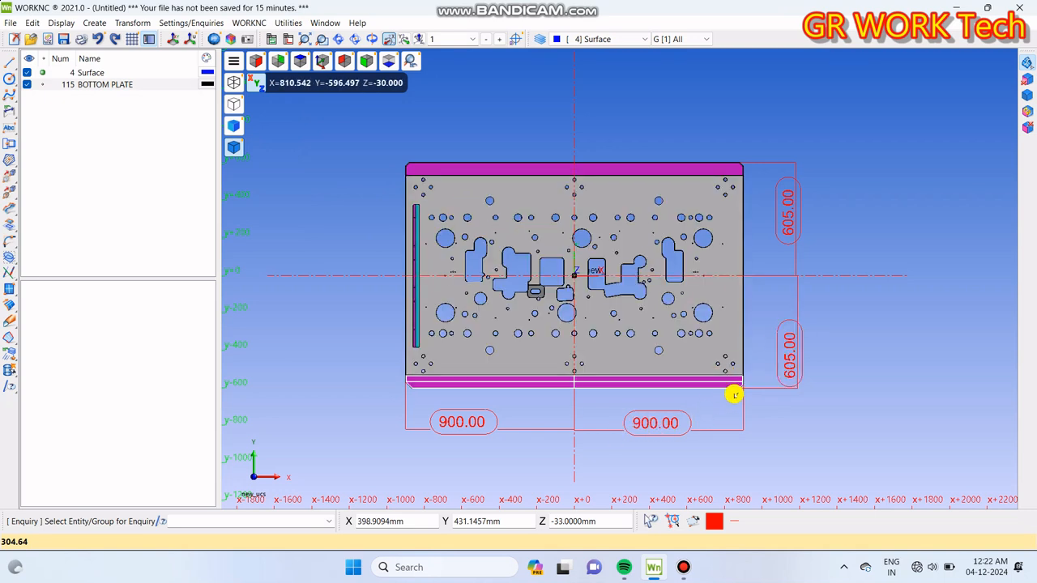
Step: Check the surface information of the plate's side face on the positive X side
{"action": "middle_click_drag", "start_coordinate": [766, 421], "coordinate": [636, 355]}
{"action": "scroll", "coordinate": [648, 361], "scroll_direction": "up", "scroll_amount": 5}
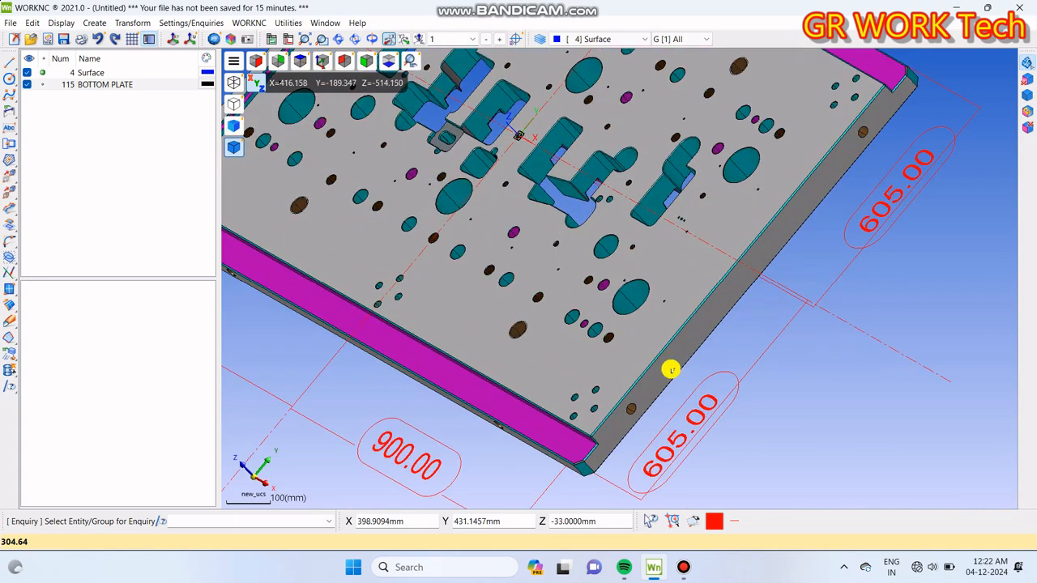
{"action": "left_click", "coordinate": [677, 357]}
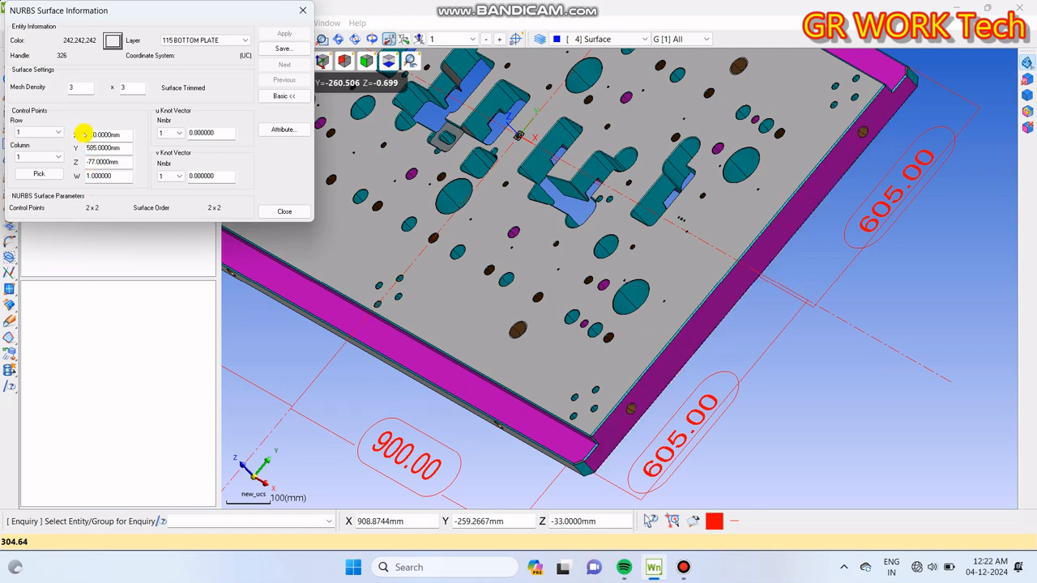
Step: Check the surface information of the side face on the negative X side, then close it and return to the top view
{"action": "middle_click_drag", "start_coordinate": [532, 344], "coordinate": [596, 331]}
{"action": "key", "text": "F5"}
{"action": "scroll", "coordinate": [595, 331], "scroll_direction": "up", "scroll_amount": 4}
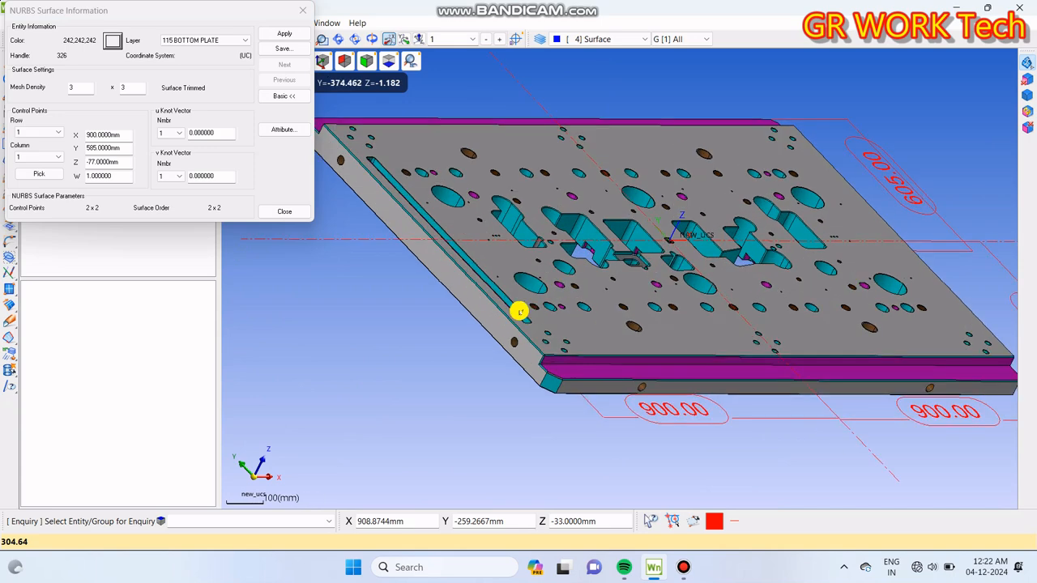
{"action": "left_click", "coordinate": [470, 303]}
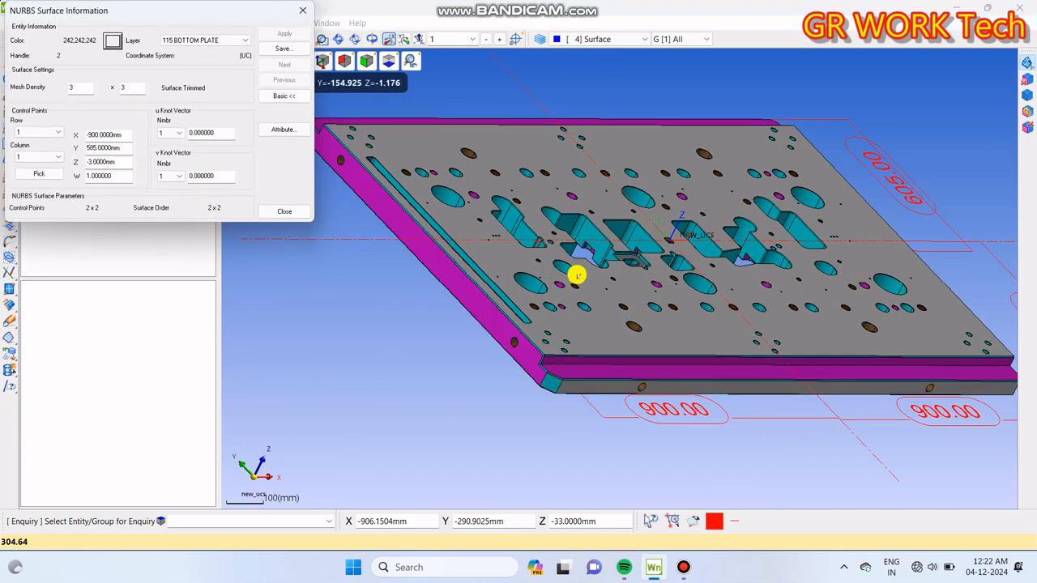
{"action": "middle_click_drag", "start_coordinate": [575, 275], "coordinate": [459, 313]}
{"action": "key", "text": "F5"}
{"action": "scroll", "coordinate": [671, 303], "scroll_direction": "down", "scroll_amount": 2}
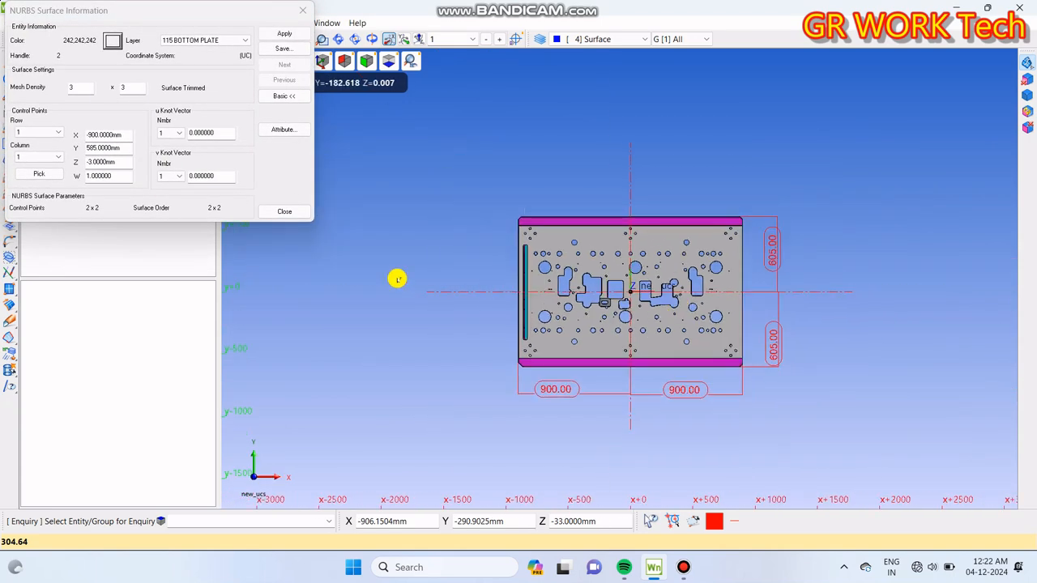
{"action": "left_click", "coordinate": [281, 213]}
{"action": "scroll", "coordinate": [755, 374], "scroll_direction": "up", "scroll_amount": 2}
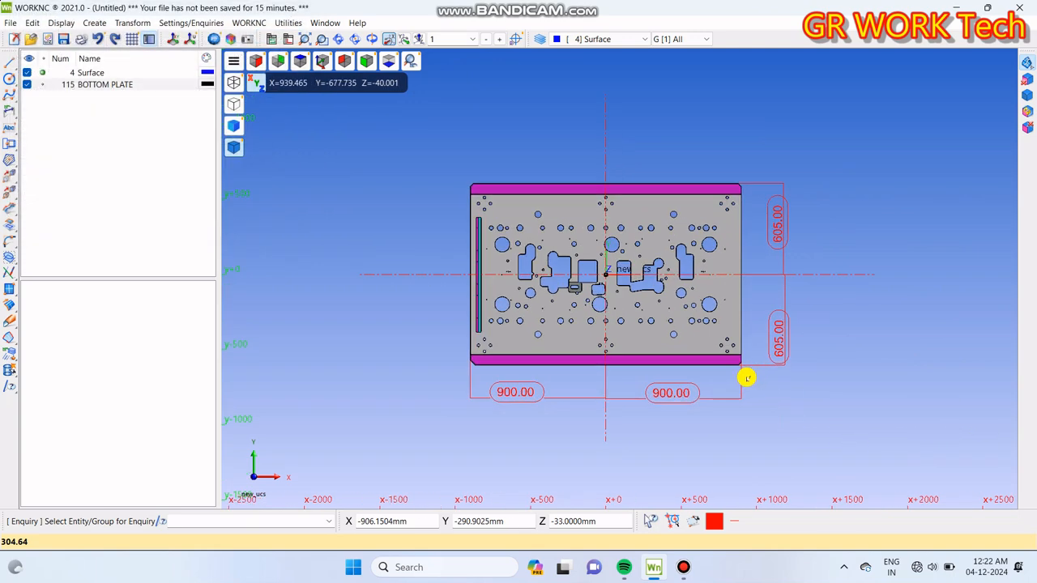
{"action": "scroll", "coordinate": [810, 353], "scroll_direction": "up", "scroll_amount": 2}
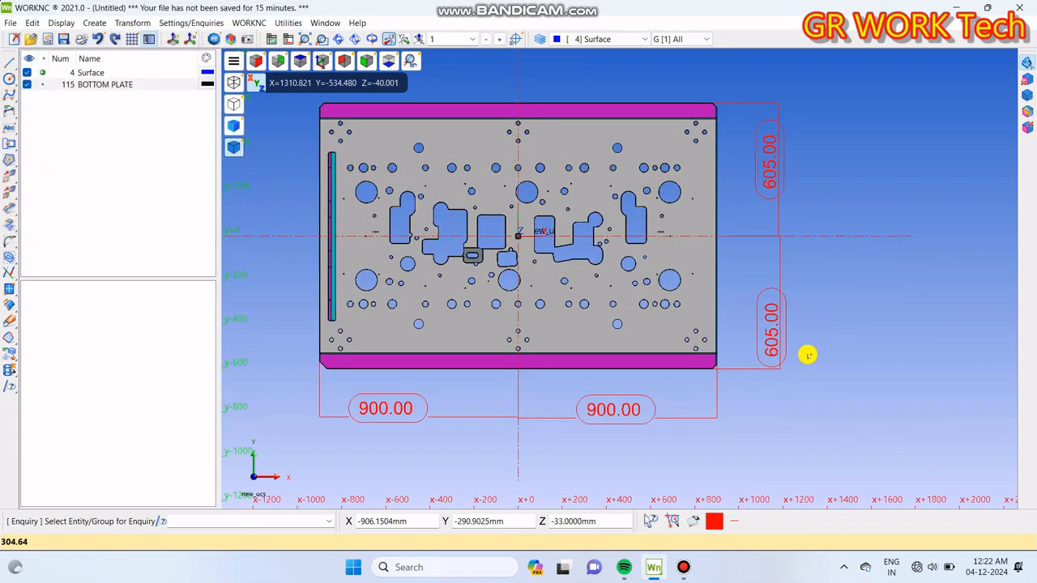